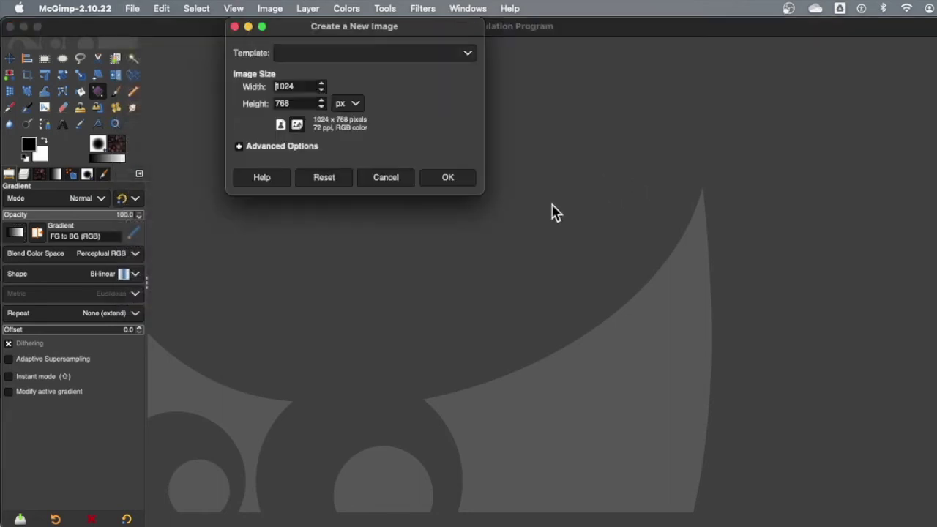
# Create a blank white 1024×768 image, fit it to the window, and show the Layers list.
pyautogui.click(448, 178)
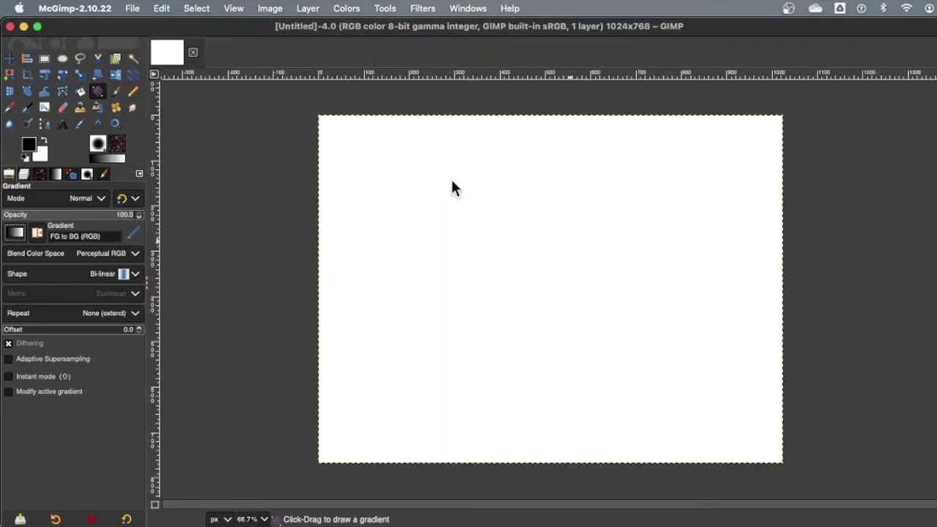
pyautogui.press('shift+super+j')
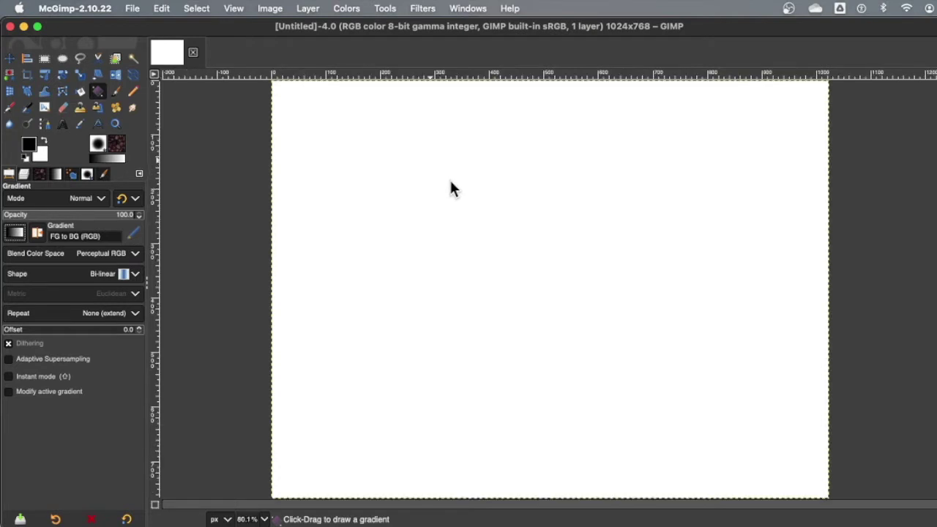
pyautogui.click(24, 175)
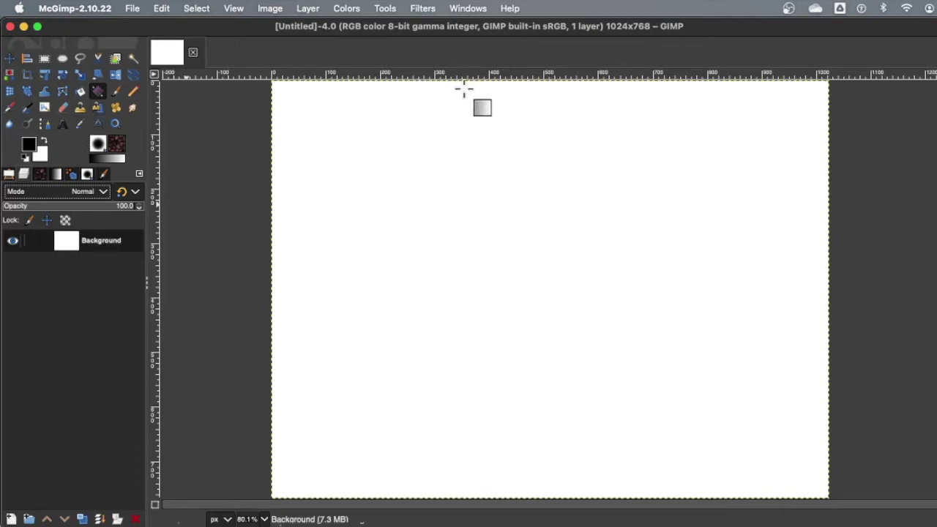
# Preview a Checkerboard fill, cancel it, and return to the Render > Pattern filters.
pyautogui.click(422, 8)
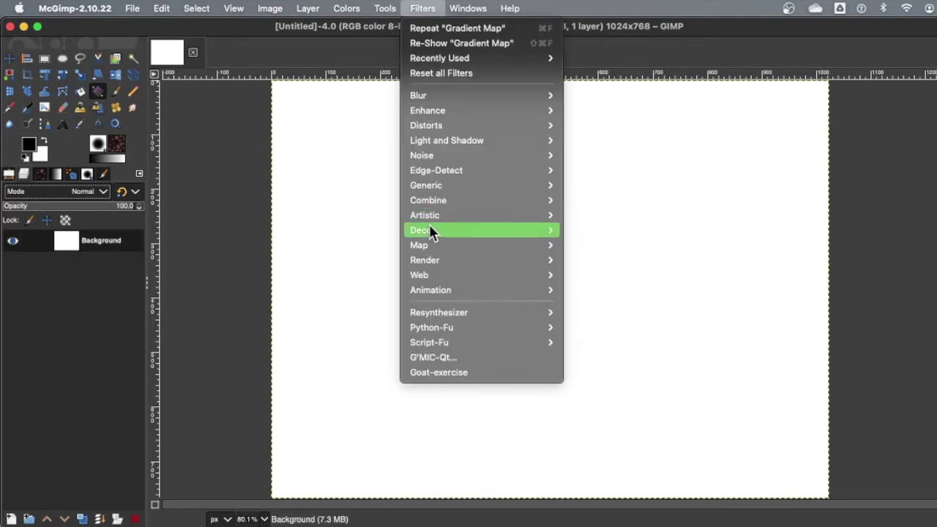
pyautogui.moveTo(433, 230)
pyautogui.moveTo(461, 260)
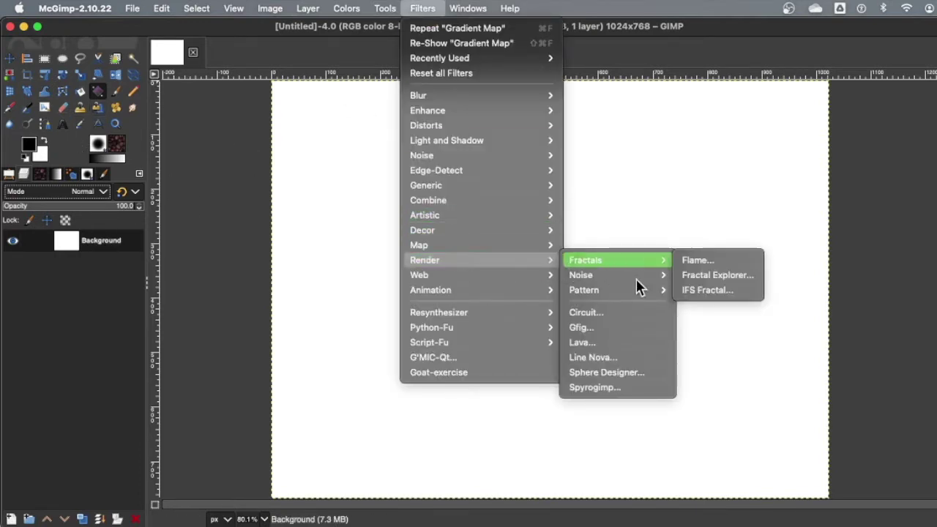
pyautogui.moveTo(635, 280)
pyautogui.moveTo(631, 303)
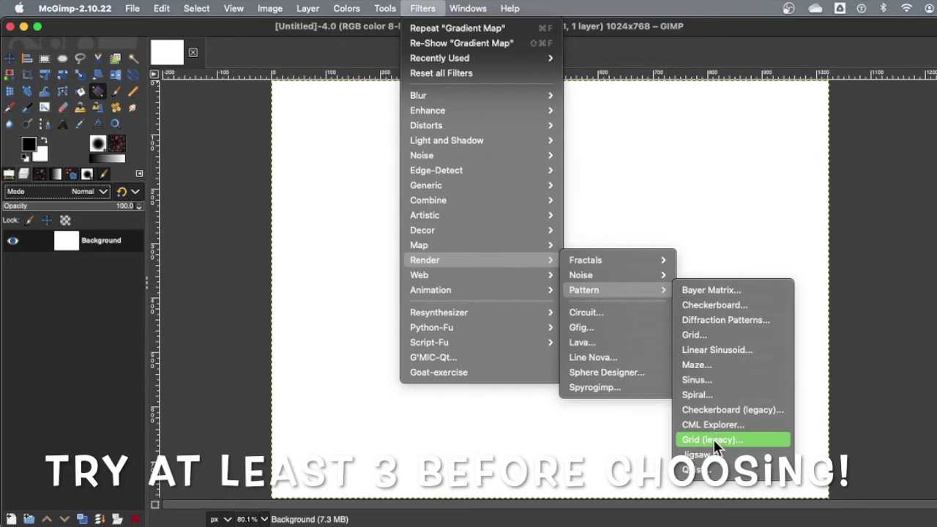
pyautogui.click(713, 305)
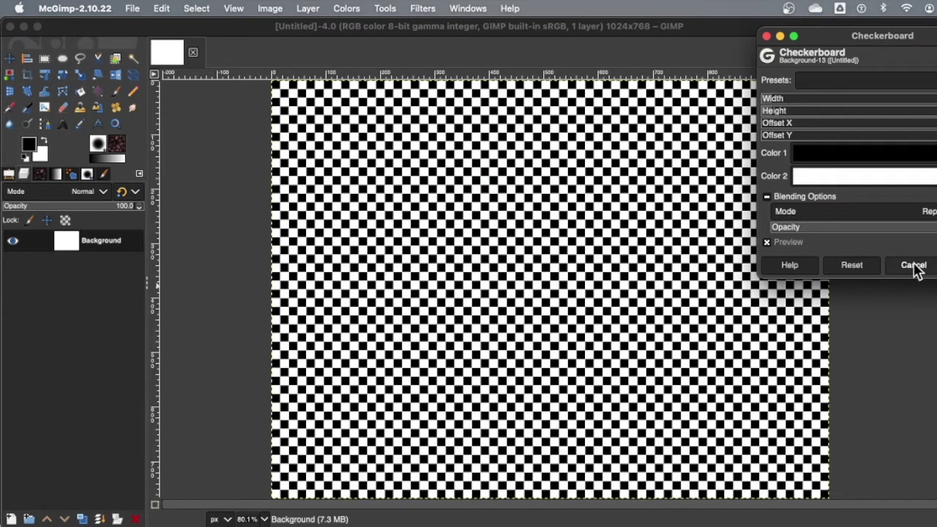
pyautogui.click(913, 265)
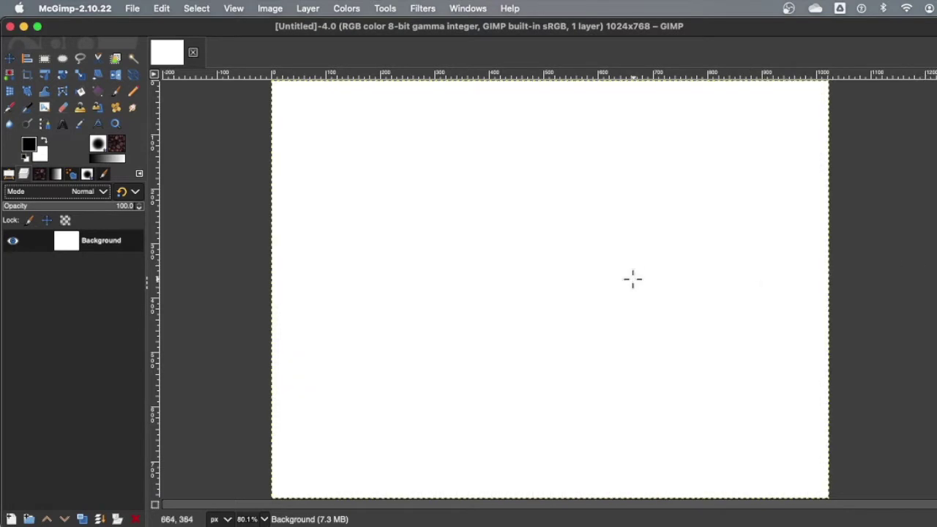
pyautogui.click(414, 8)
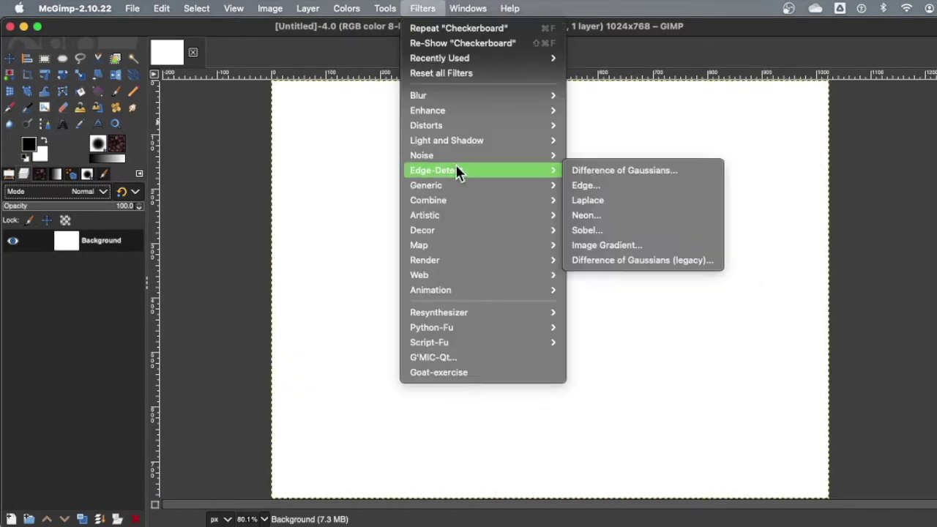
pyautogui.moveTo(615, 261)
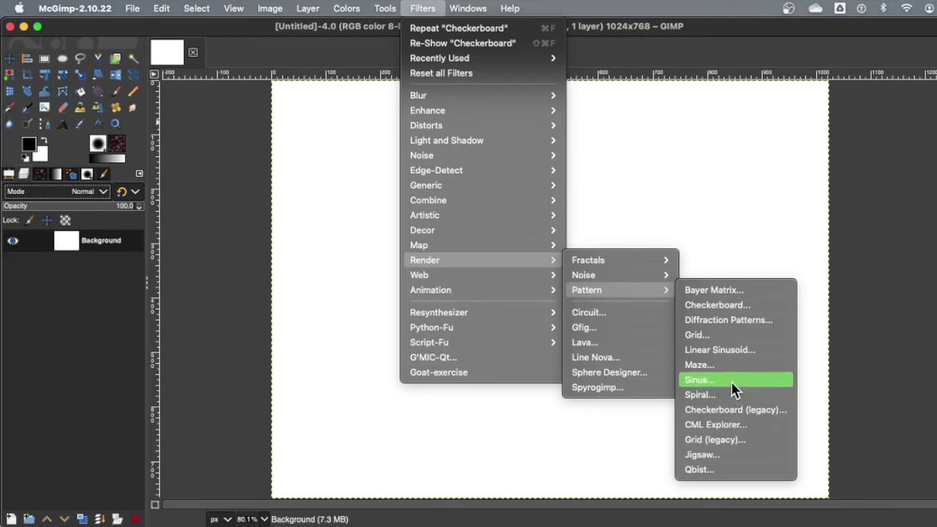
# Choose the Sinus pattern, unchain X/Y scale, and raise Y Scale to 32.26.
pyautogui.click(732, 381)
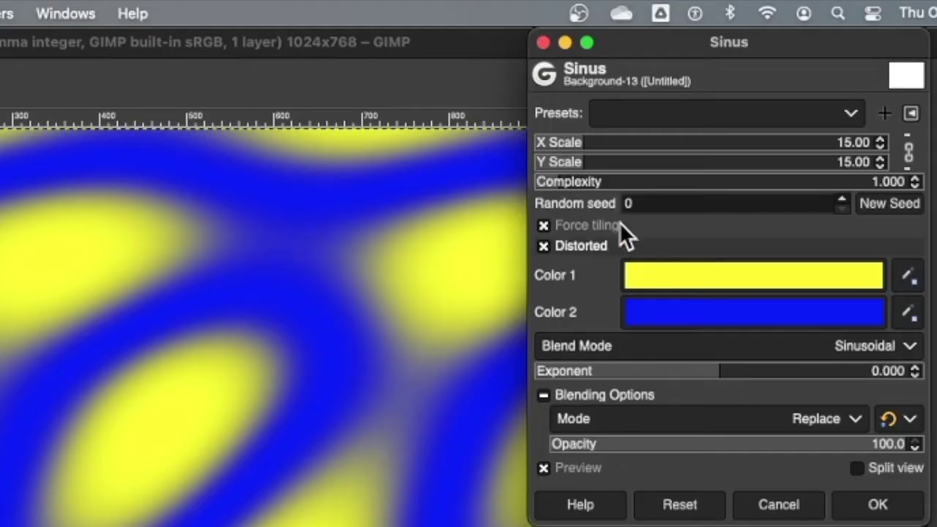
pyautogui.click(908, 153)
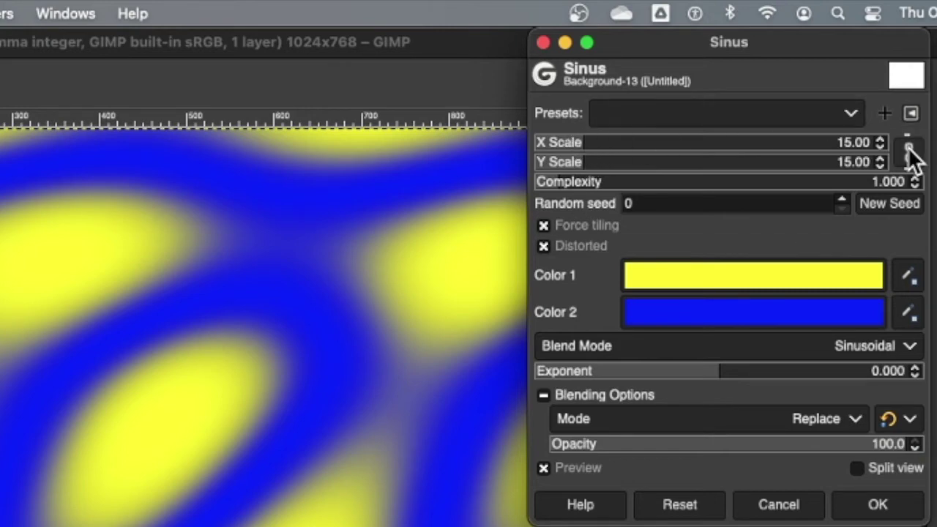
pyautogui.moveTo(581, 160); pyautogui.dragTo(643, 152)
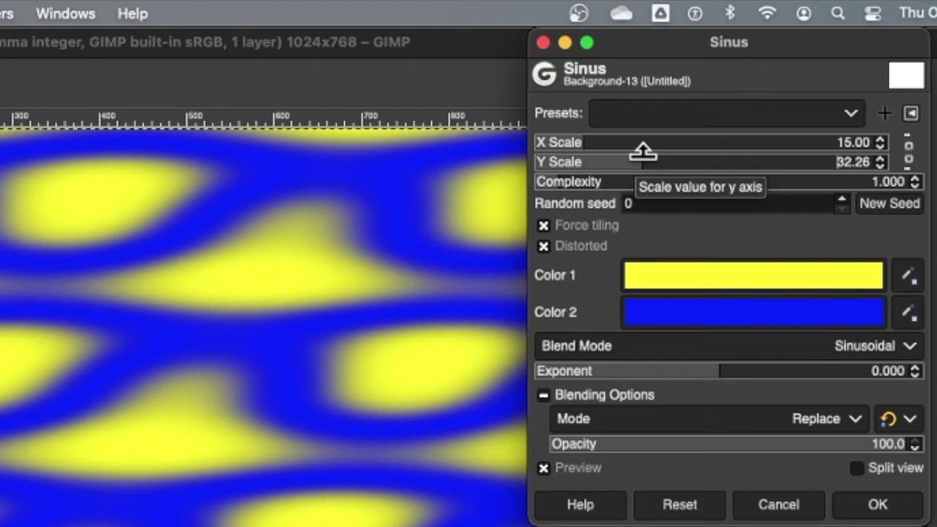
# Set the Sinus colours to red ff0000 and blue 0000ff and apply the pattern.
pyautogui.click(691, 273)
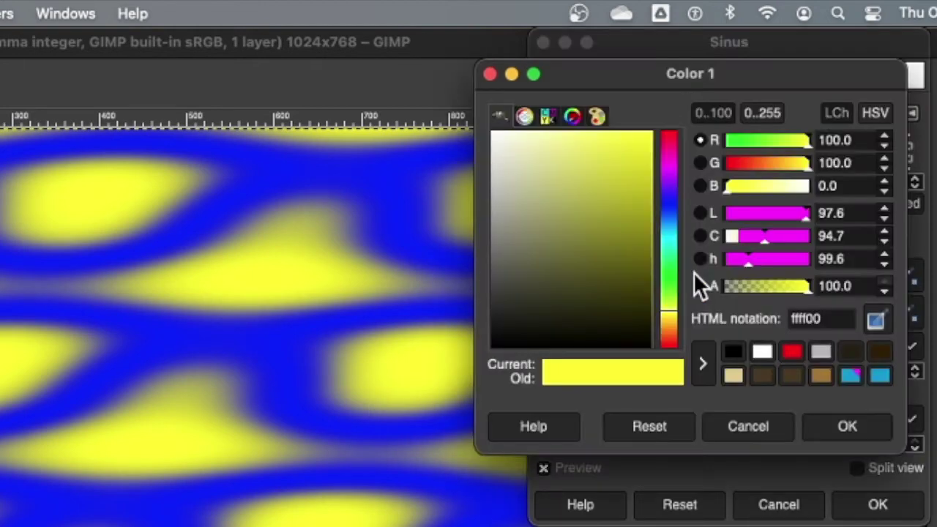
pyautogui.moveTo(673, 266); pyautogui.dragTo(668, 129)
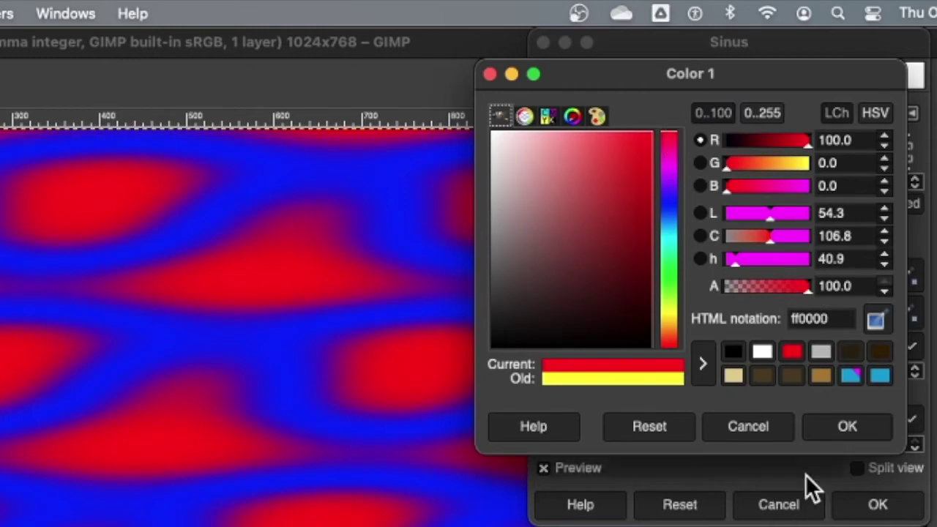
pyautogui.click(822, 427)
pyautogui.click(654, 313)
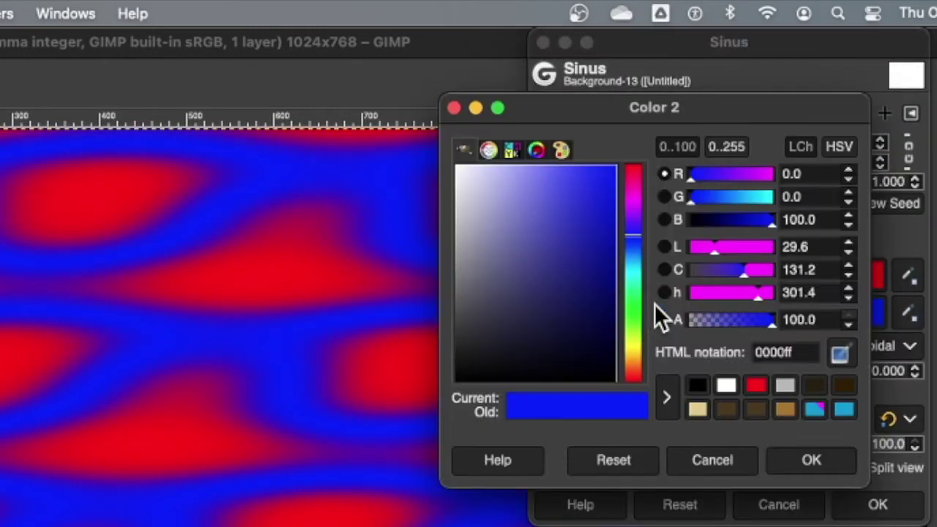
pyautogui.click(811, 460)
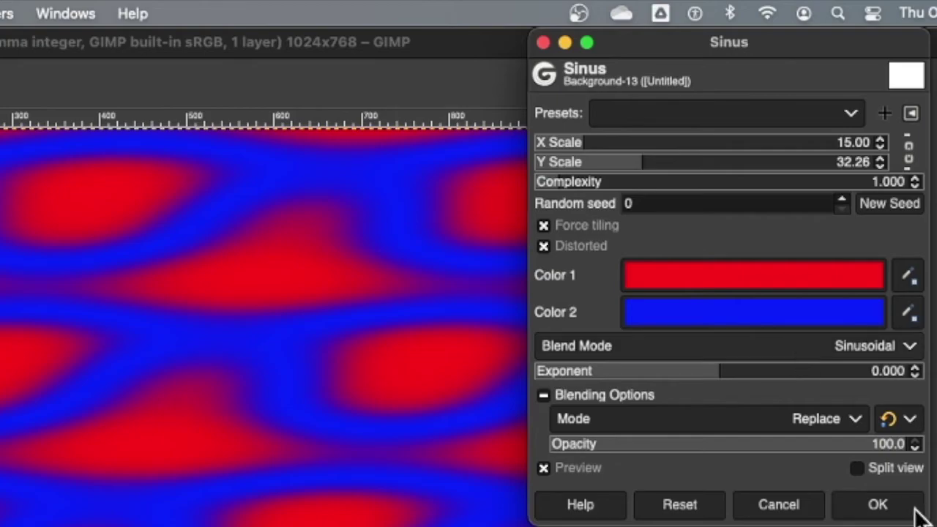
pyautogui.click(879, 505)
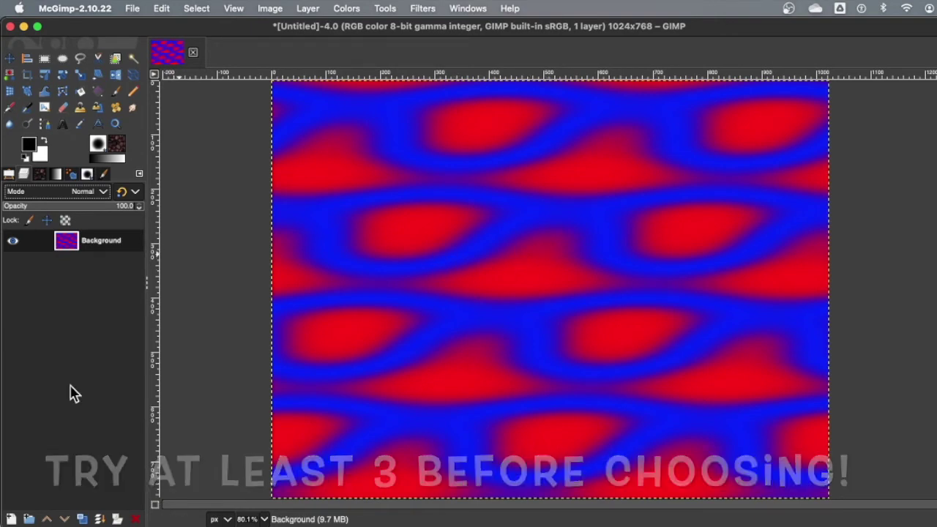
pyautogui.click(11, 518)
# Add the BUMP layer, undo a trial white fill, then remove its alpha channel.
pyautogui.press('Return')
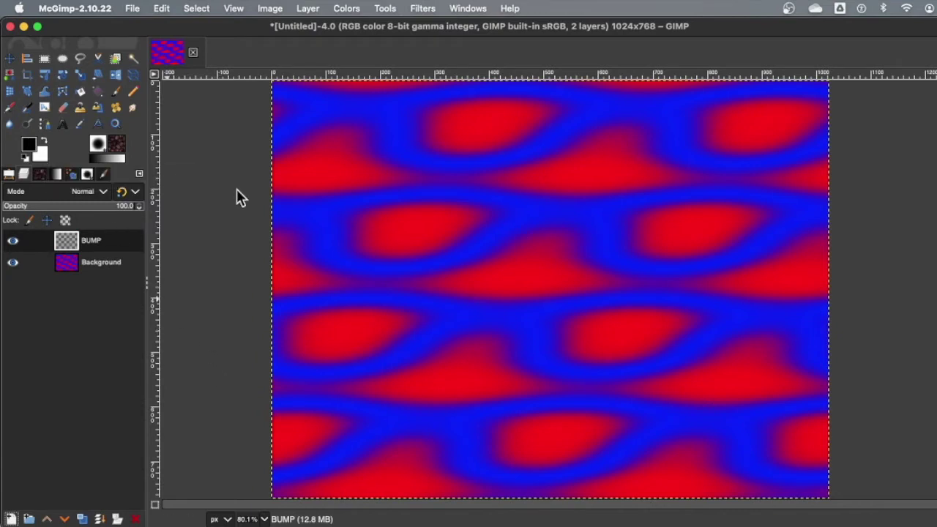
pyautogui.moveTo(236, 197); pyautogui.dragTo(447, 231)
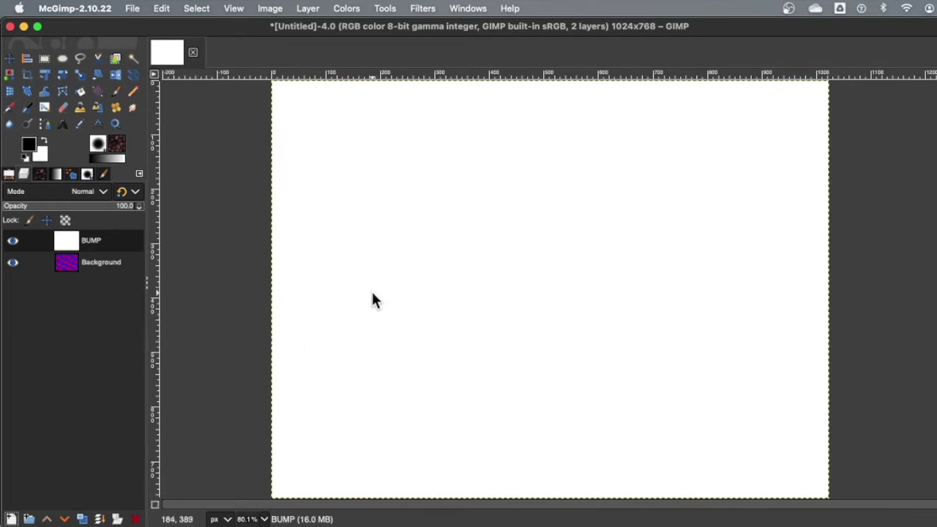
pyautogui.press('super+z')
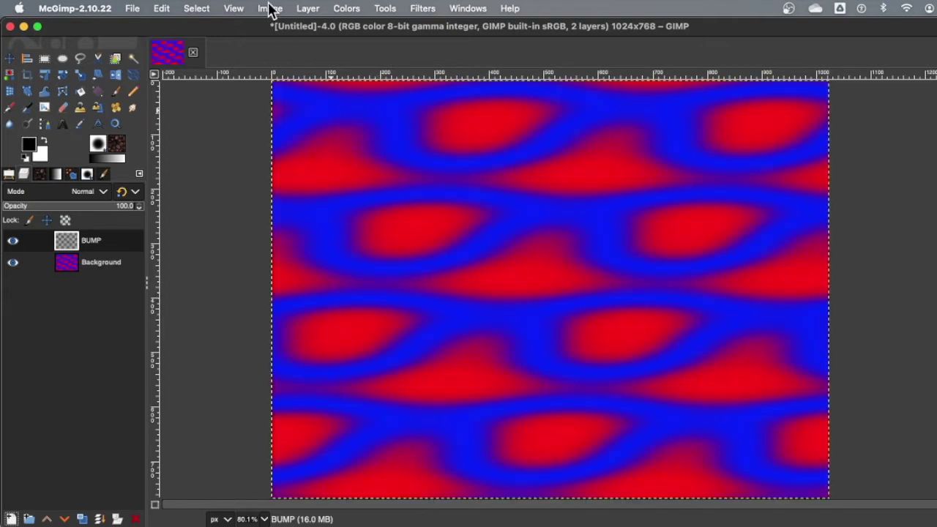
pyautogui.click(311, 10)
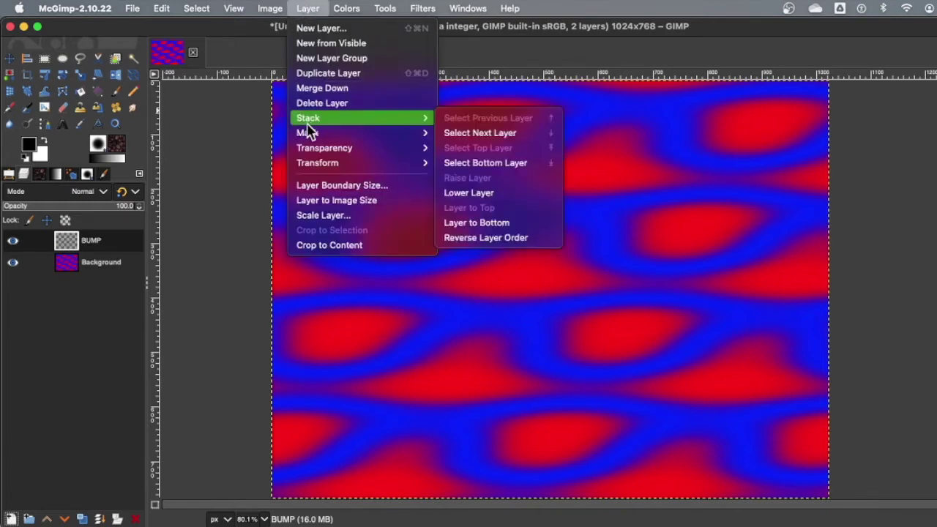
pyautogui.moveTo(323, 149)
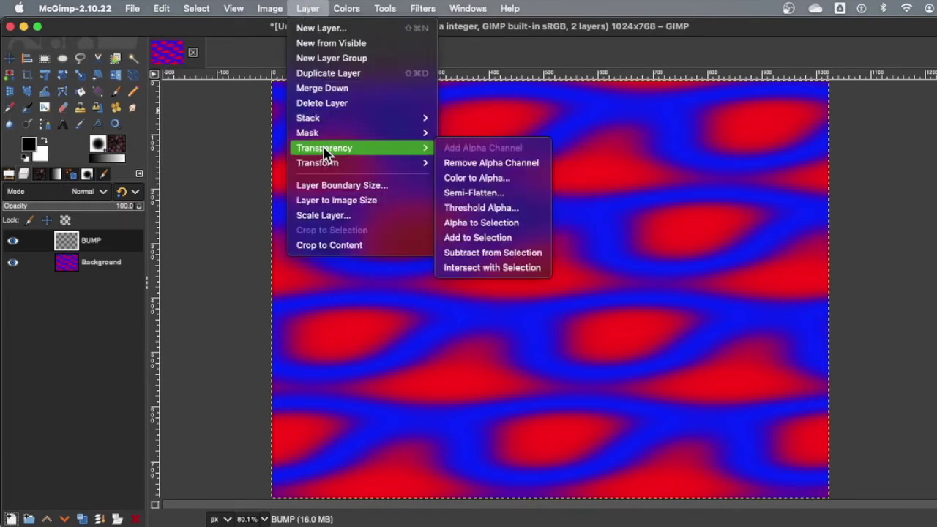
pyautogui.click(506, 164)
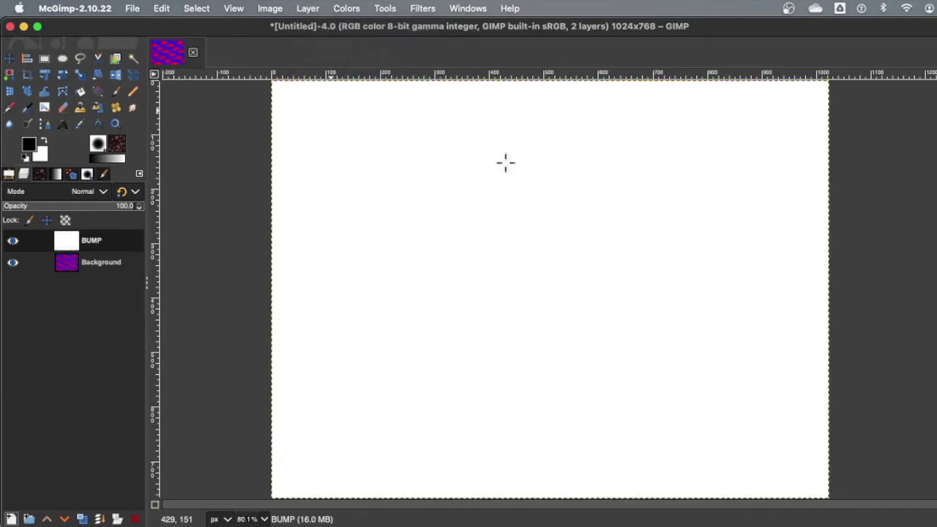
# Type 'COFFEE' and 'GOOD!' on two lines and enlarge the text.
pyautogui.click(62, 125)
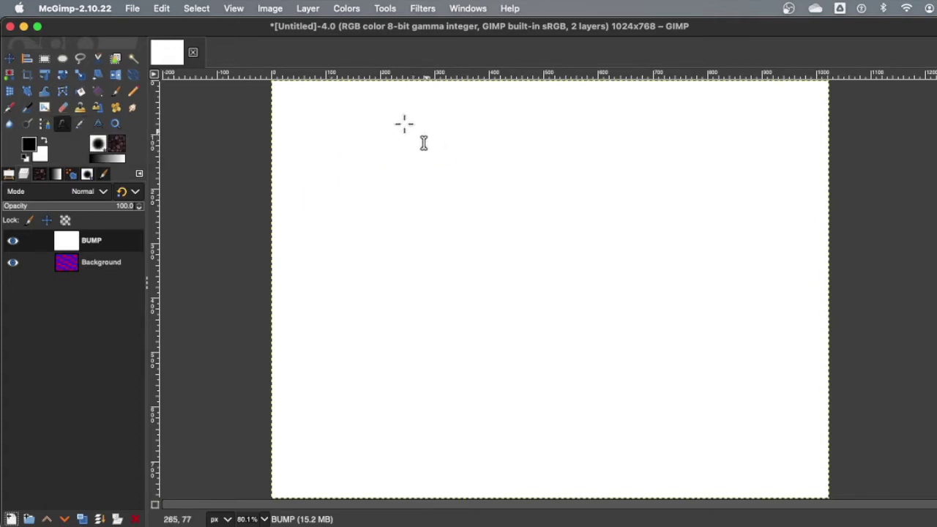
pyautogui.click(350, 123)
pyautogui.write('COFFEE')
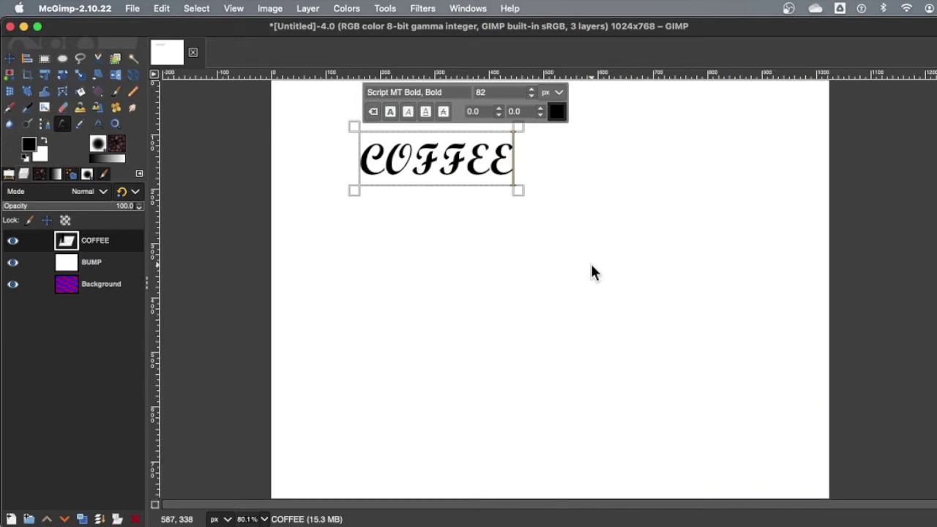
pyautogui.press('Return')
pyautogui.write('GOOD!')
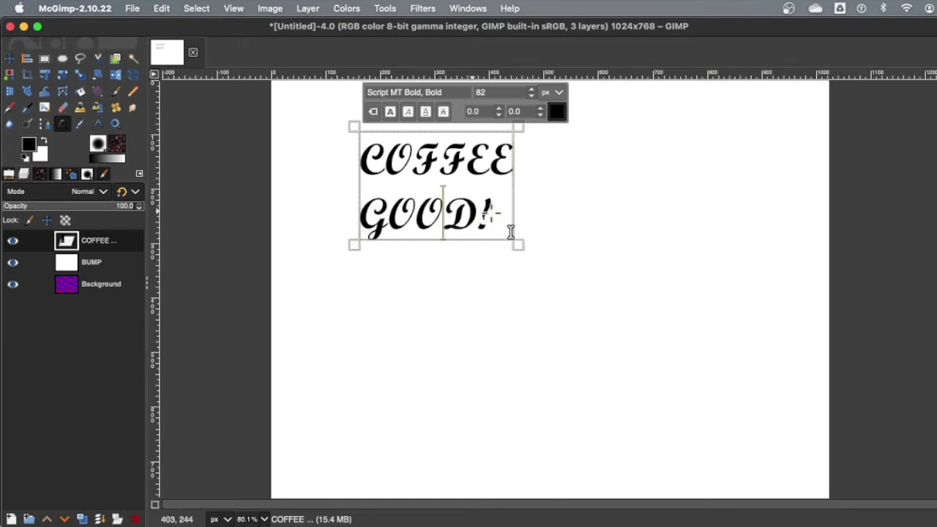
pyautogui.press('super+a')
pyautogui.scroll(10, 531, 90)
pyautogui.scroll(4, 531, 89)
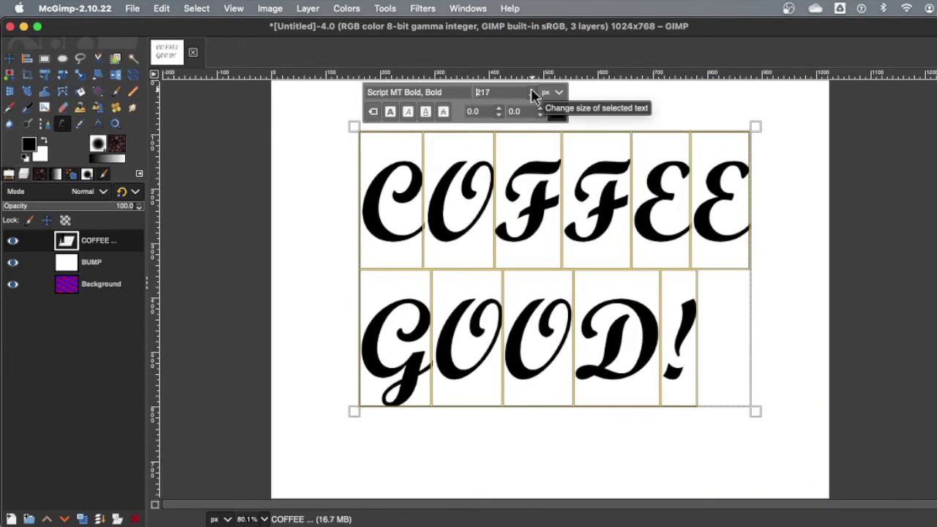
# Right-justify the text, keep Medium hinting, and set the font to Segoe Print Bold.
pyautogui.doubleClick(65, 126)
pyautogui.click(59, 320)
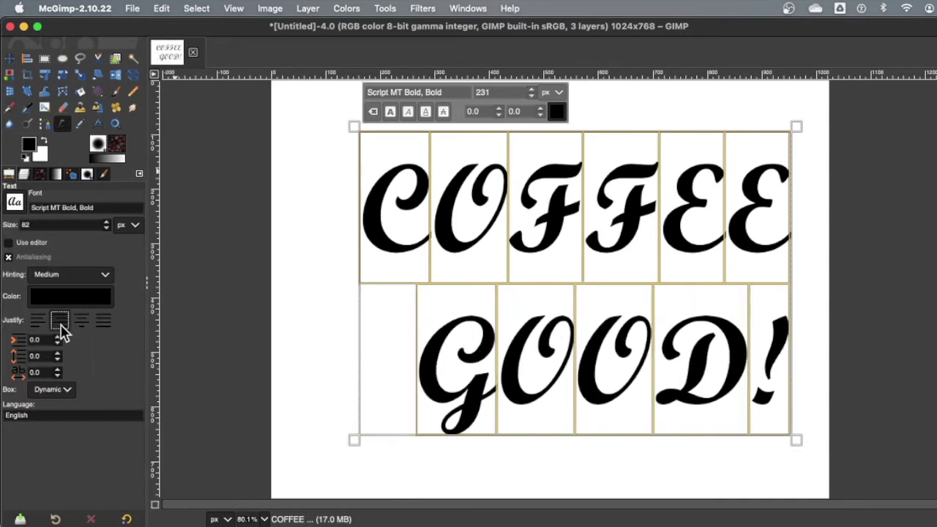
pyautogui.click(80, 275)
pyautogui.click(90, 278)
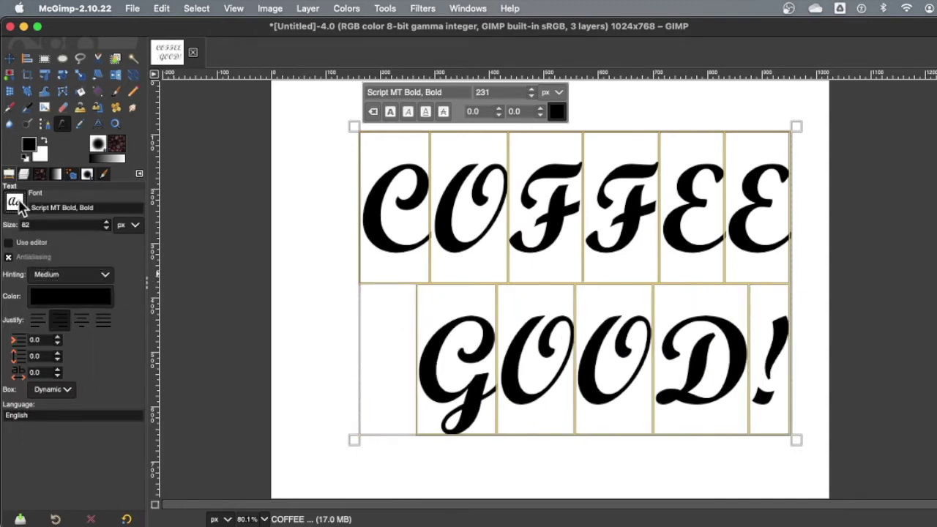
pyautogui.click(15, 202)
pyautogui.click(42, 267)
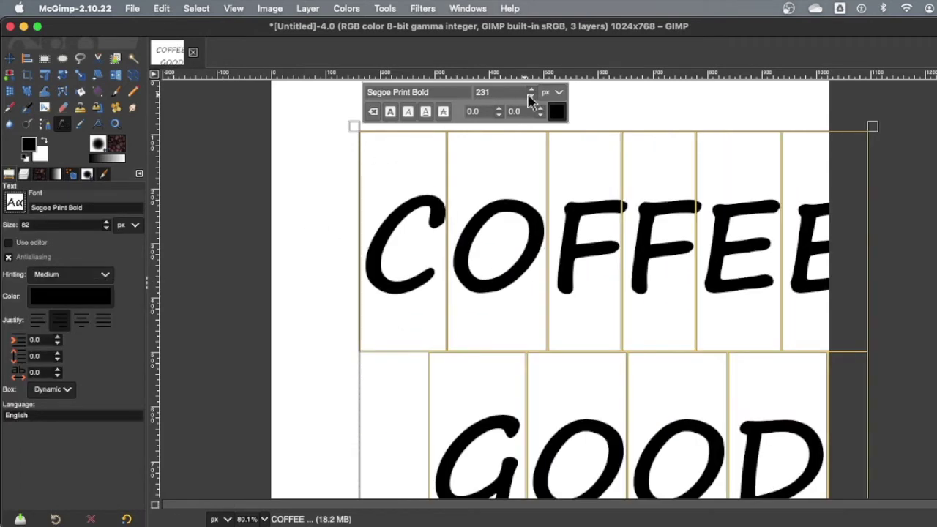
pyautogui.scroll(-1, 529, 93)
# Move the COFFEE GOOD! text up and to the left on the canvas.
pyautogui.click(9, 58)
pyautogui.moveTo(376, 276); pyautogui.dragTo(328, 231)
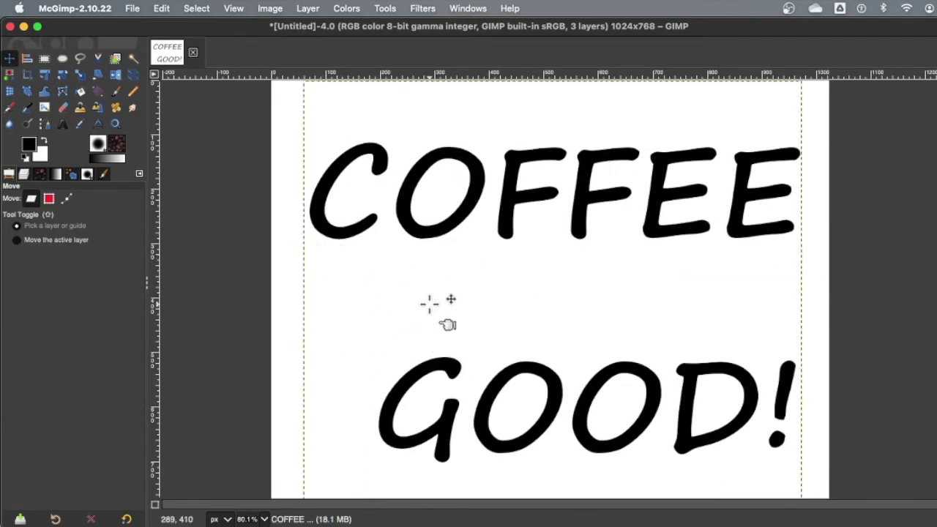
pyautogui.click(24, 175)
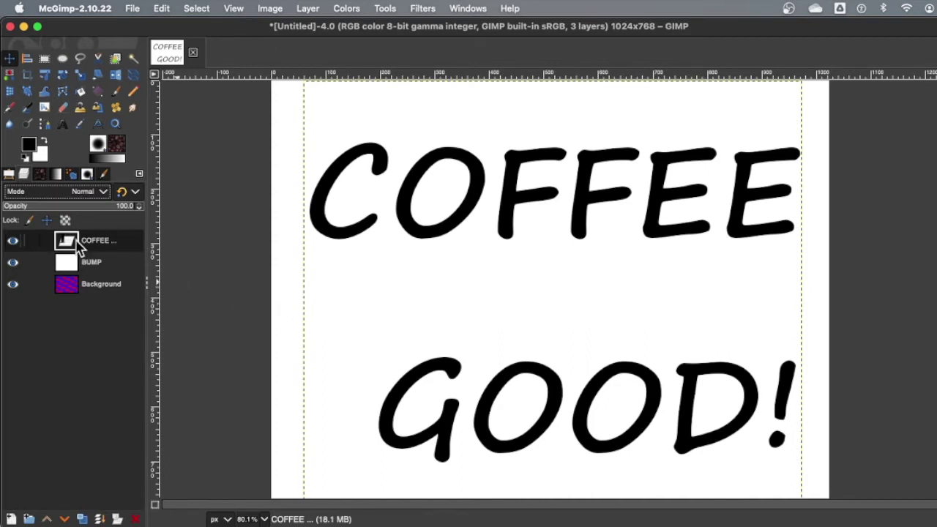
# Merge the COFFEE GOOD! text layer down into BUMP.
pyautogui.click(66, 274)
pyautogui.click(63, 241)
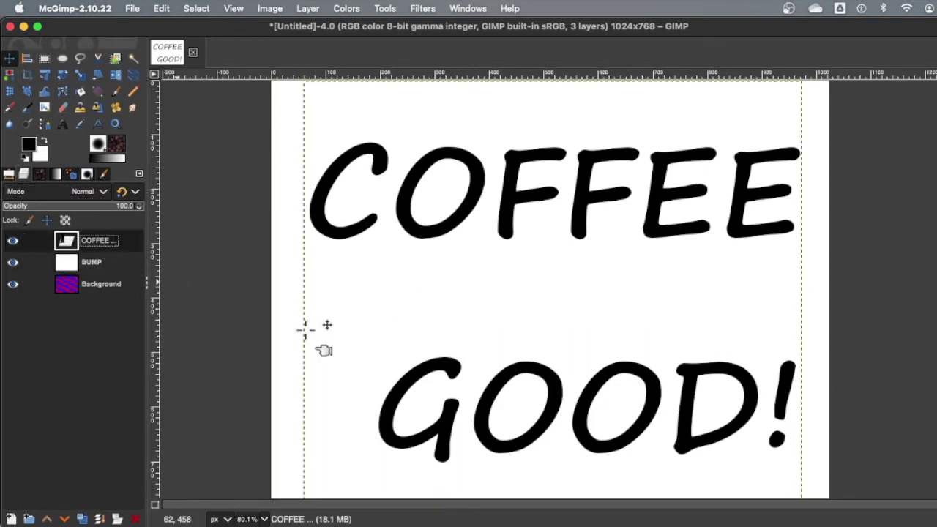
pyautogui.click(422, 8)
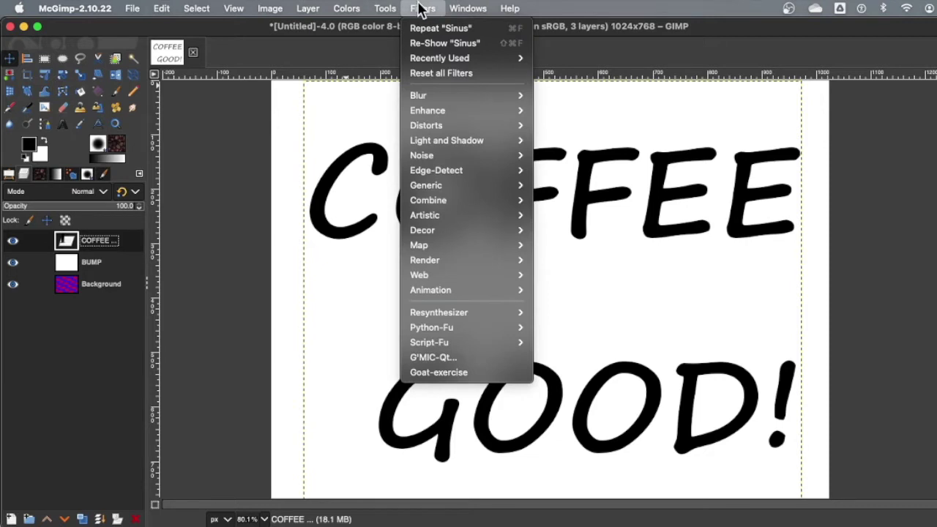
pyautogui.moveTo(308, 8)
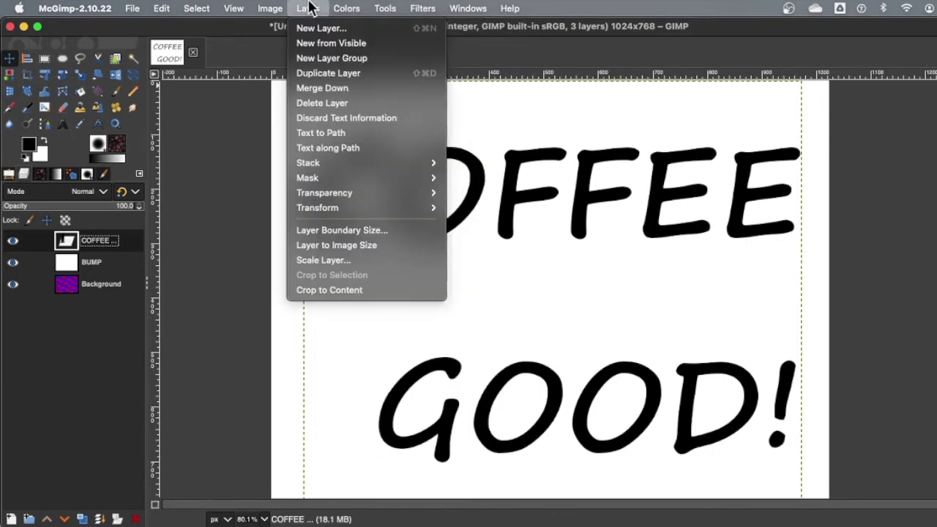
pyautogui.click(310, 90)
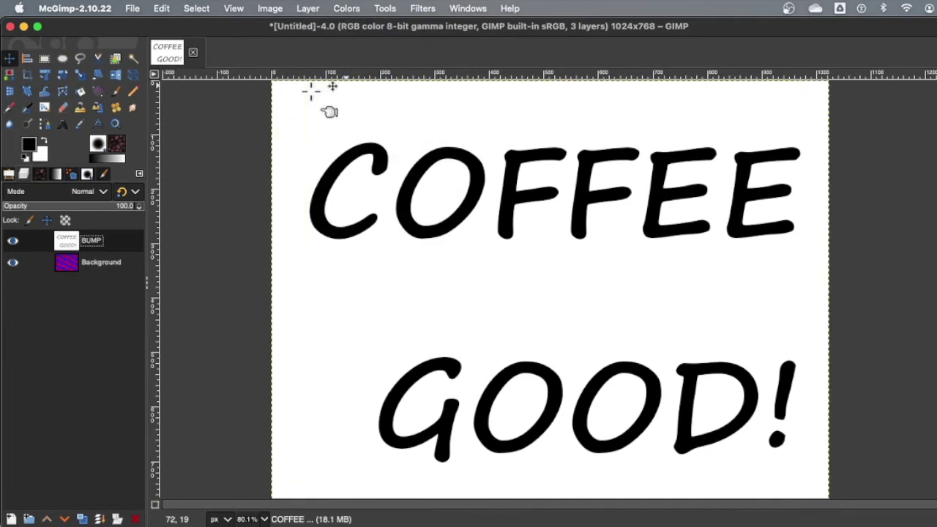
# Resize the merged BUMP layer to the full image size, redoing it after an undo.
pyautogui.click(313, 8)
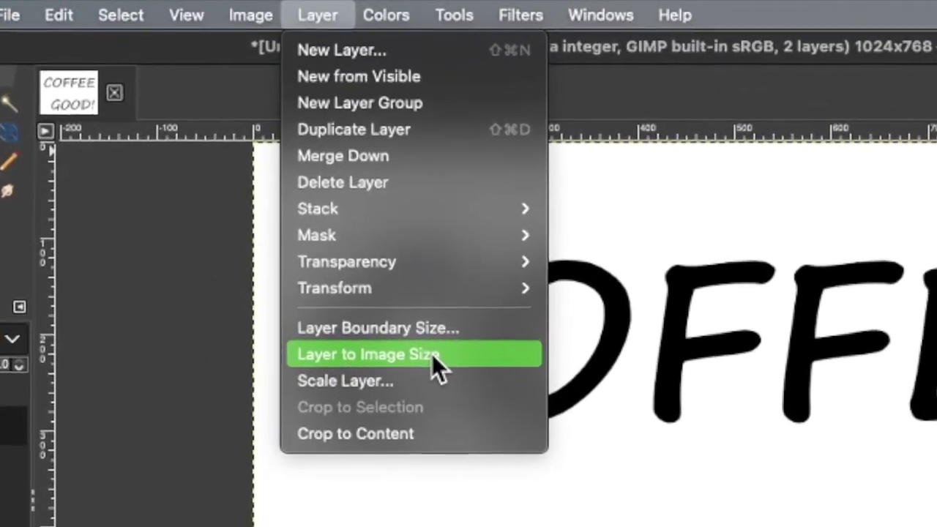
pyautogui.click(445, 388)
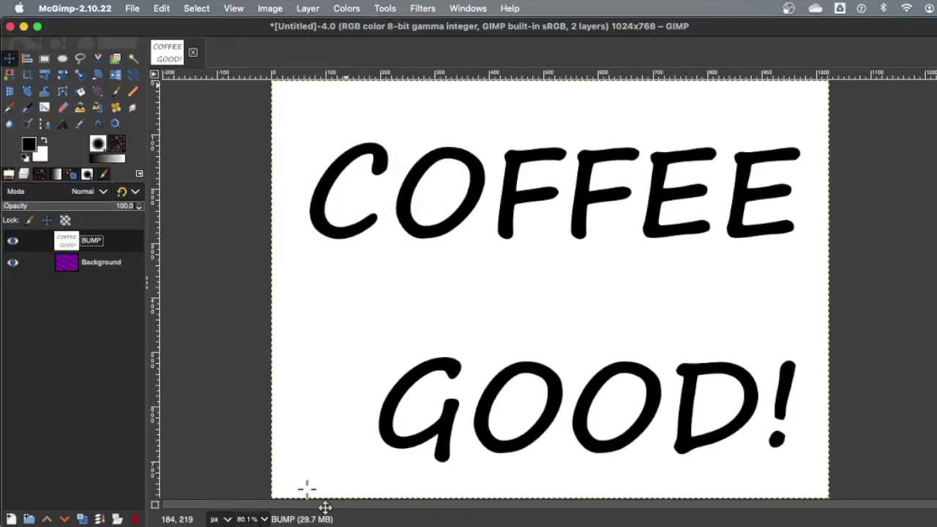
pyautogui.click(162, 8)
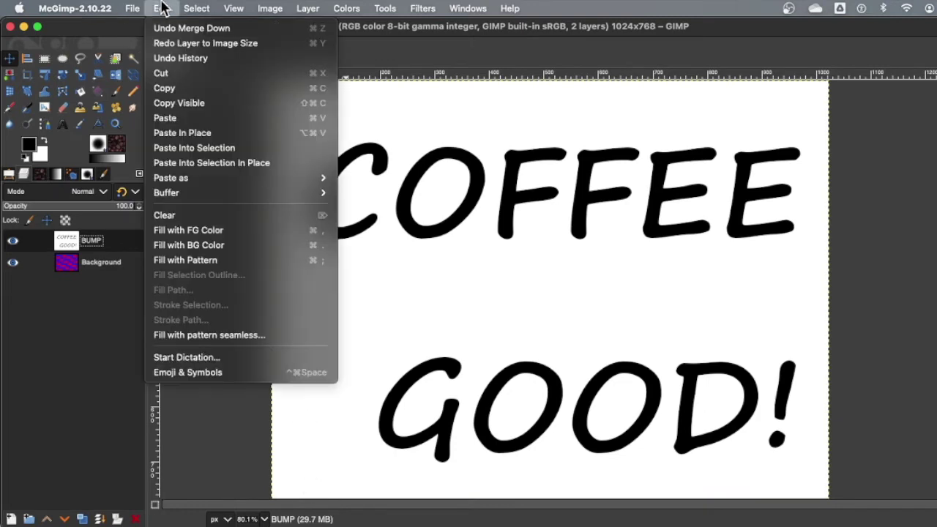
pyautogui.click(194, 44)
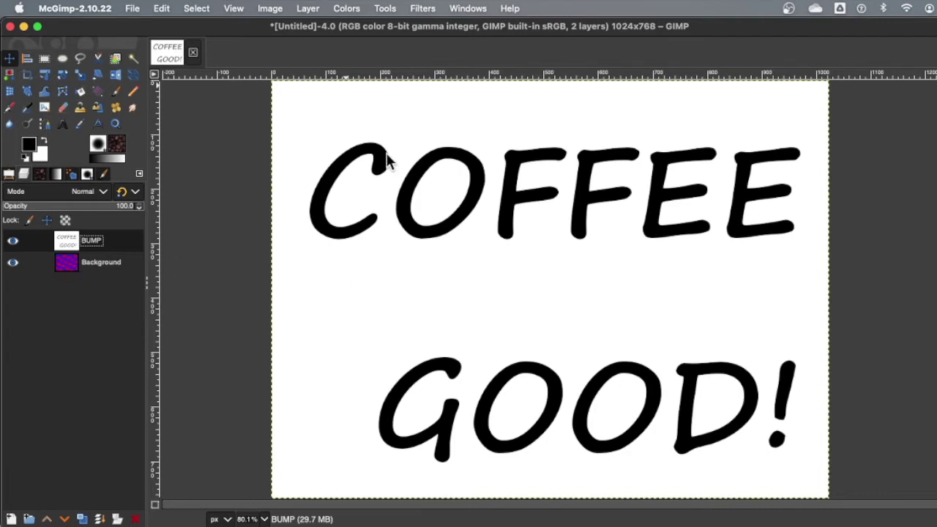
# Gaussian-blur BUMP with an increased Size X, then hide BUMP to show the Sinus background.
pyautogui.click(425, 9)
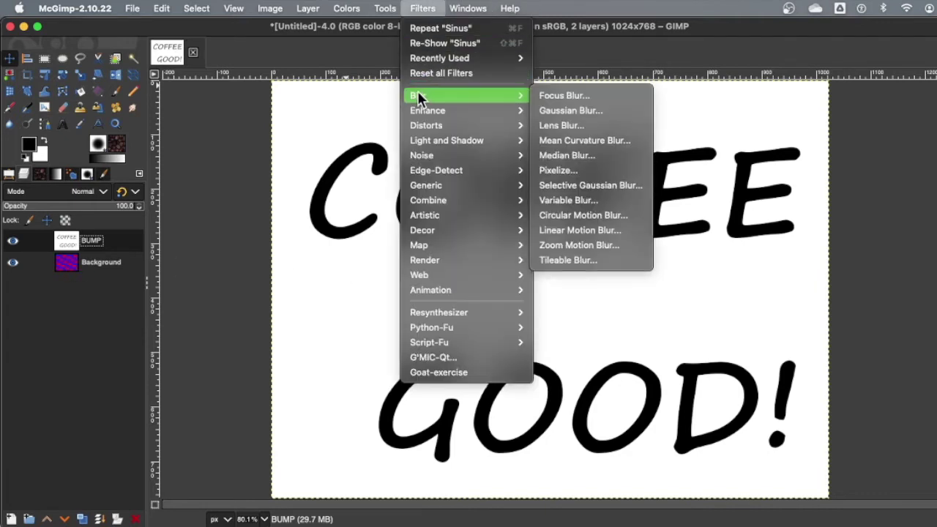
pyautogui.moveTo(519, 99)
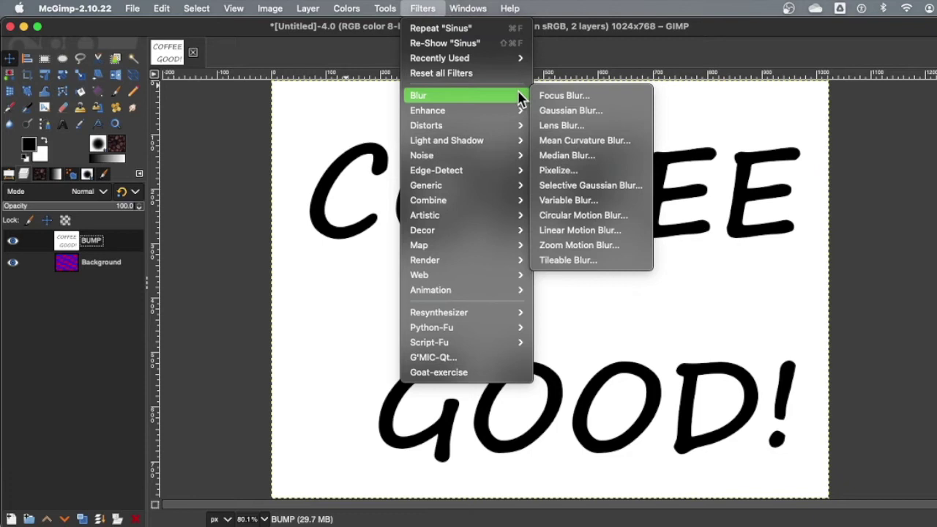
pyautogui.click(563, 110)
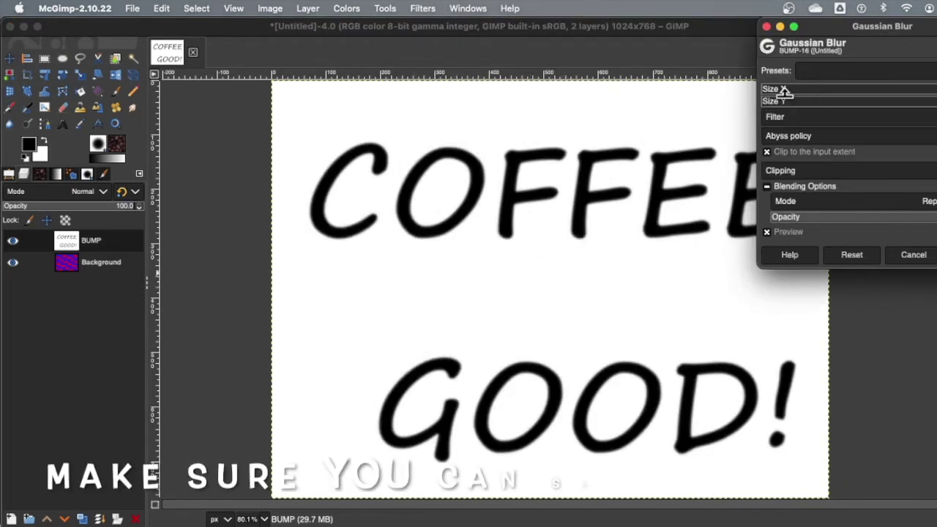
pyautogui.moveTo(773, 89)
pyautogui.mouseDown()
pyautogui.moveTo(789, 87)
pyautogui.moveTo(775, 90)
pyautogui.mouseUp()
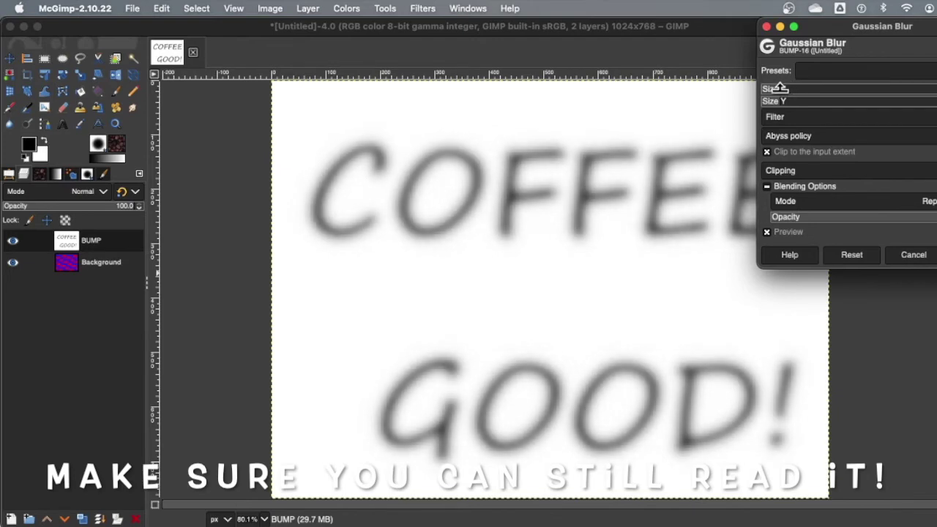
pyautogui.press('Return')
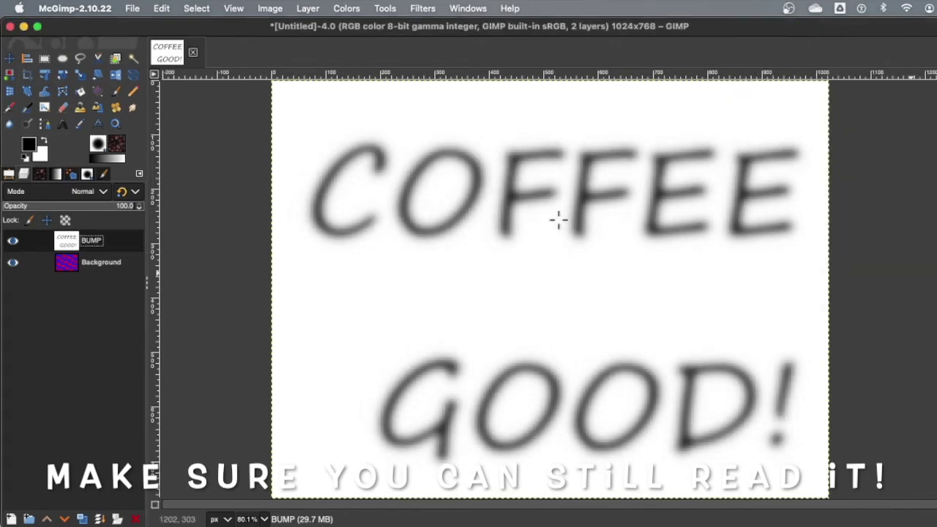
pyautogui.click(13, 241)
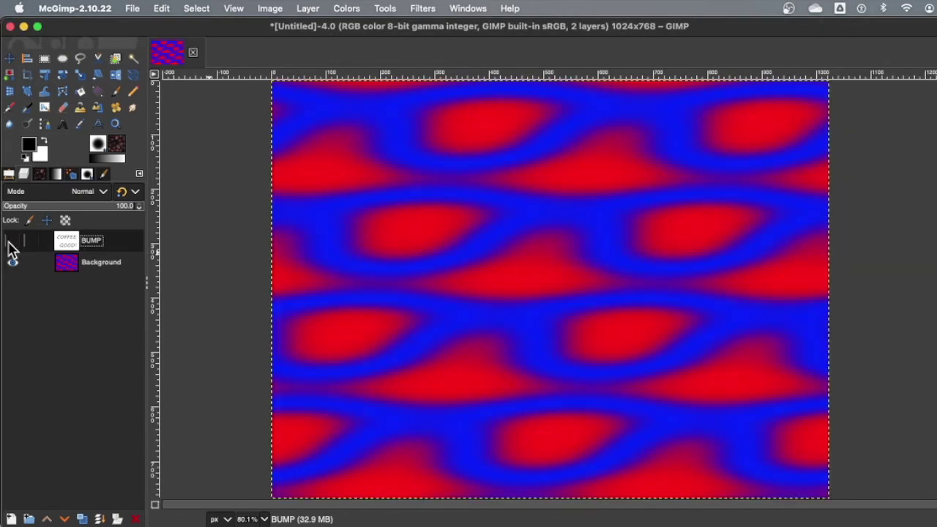
# Select the Background layer, open Light and Shadow > Lighting Effects, and move its dialog higher.
pyautogui.click(70, 266)
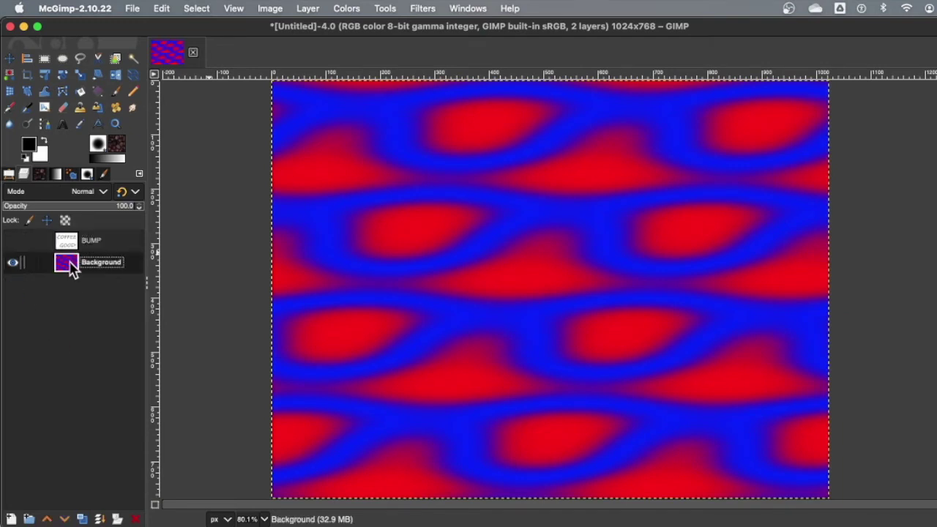
pyautogui.click(423, 8)
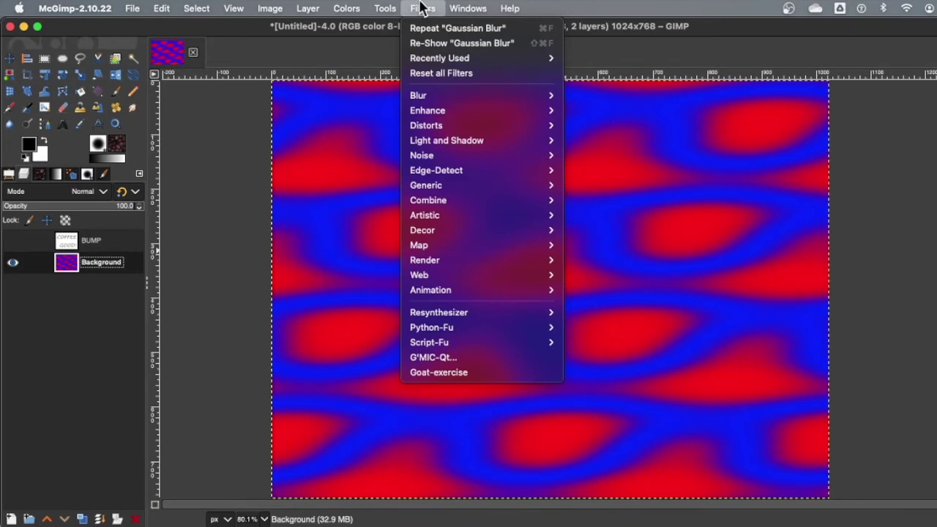
pyautogui.moveTo(448, 144)
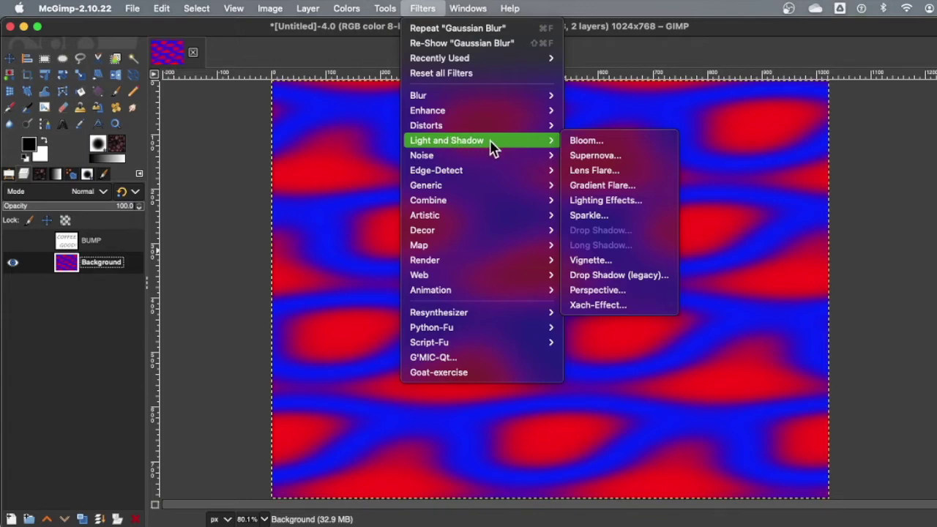
pyautogui.click(634, 204)
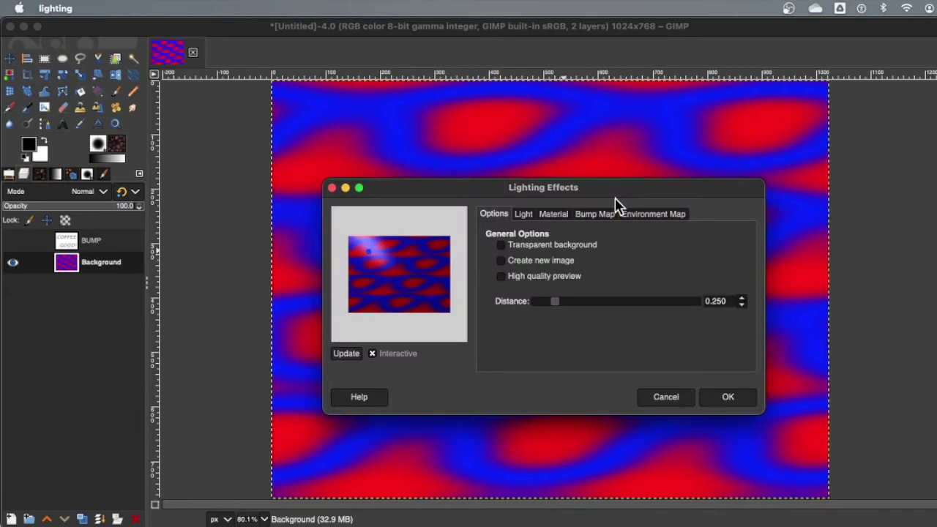
pyautogui.moveTo(605, 194); pyautogui.dragTo(598, 150)
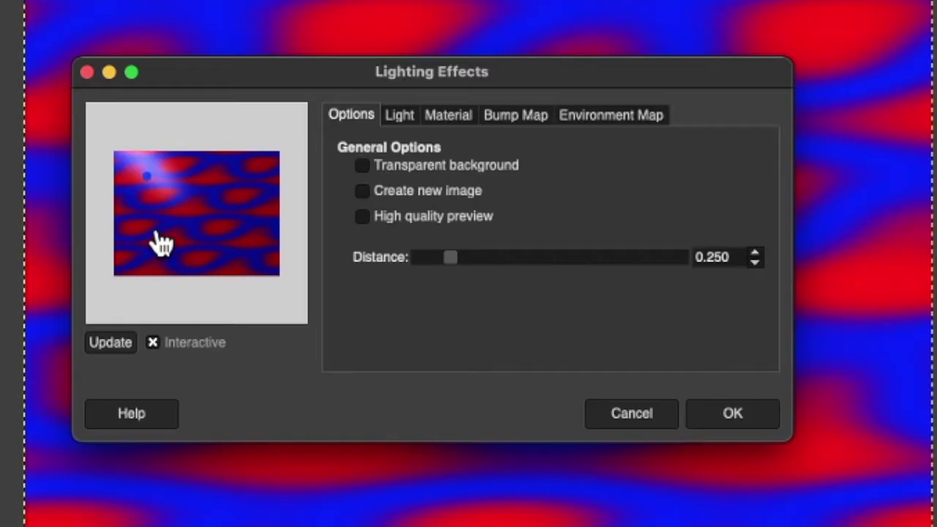
# Enable bump mapping from BUMP-16 and lower Maximum height to 0.05.
pyautogui.click(510, 121)
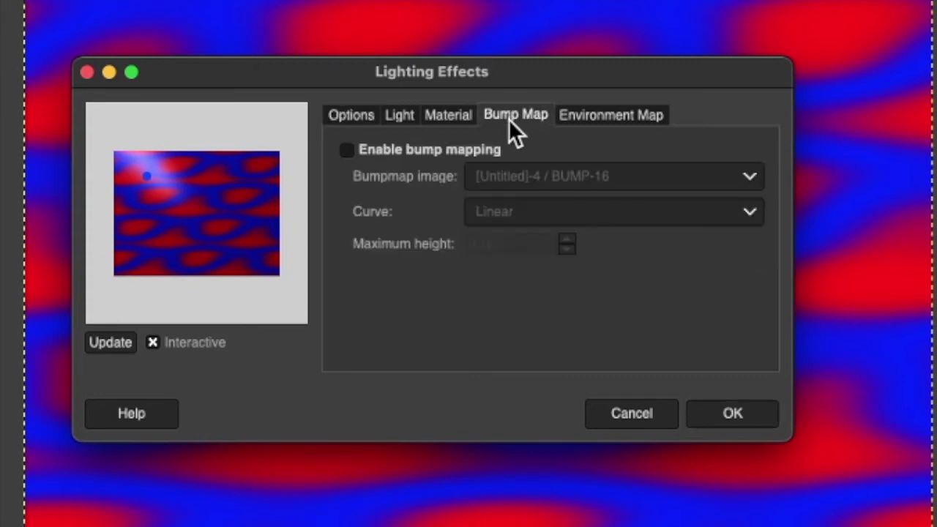
pyautogui.click(347, 151)
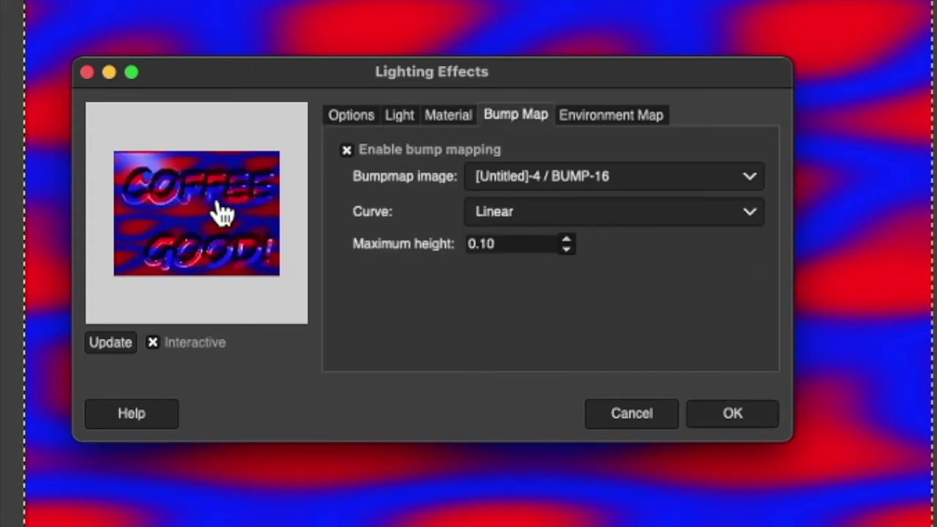
pyautogui.click(545, 177)
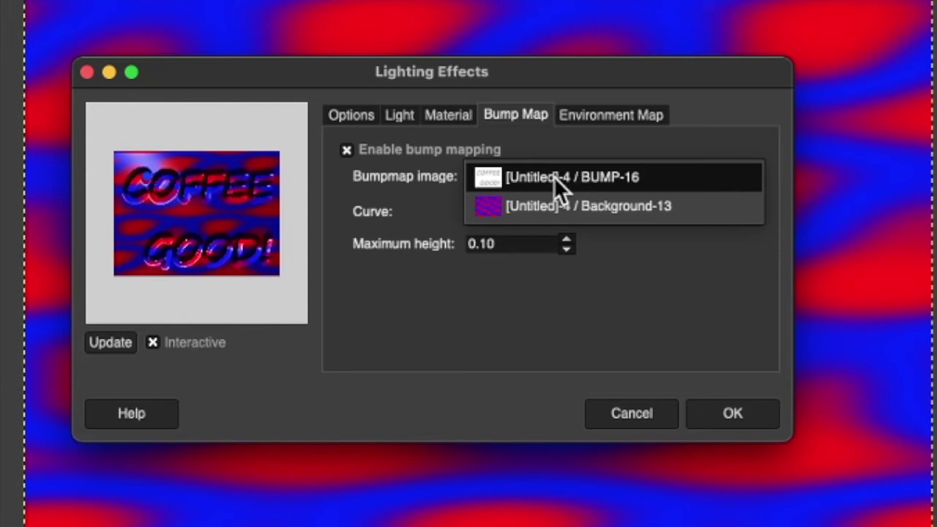
pyautogui.click(392, 186)
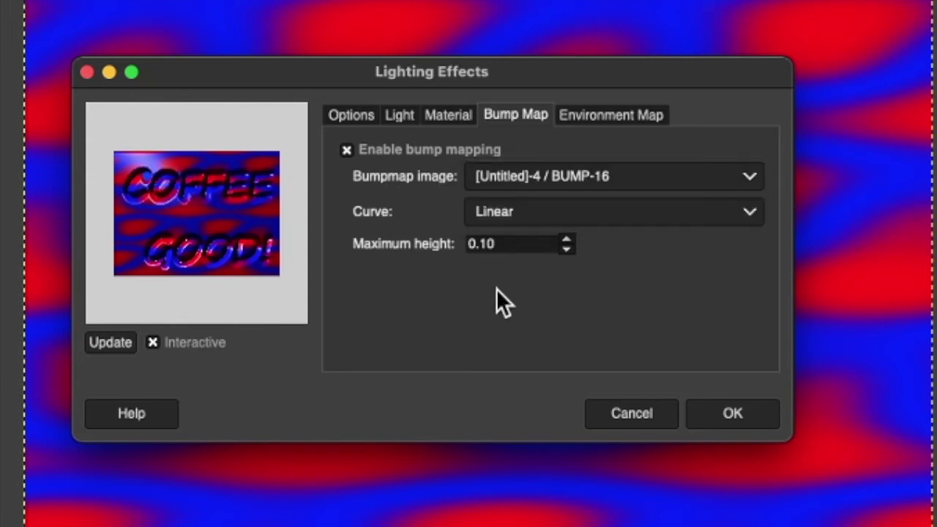
pyautogui.click(565, 250)
pyautogui.click(565, 250)
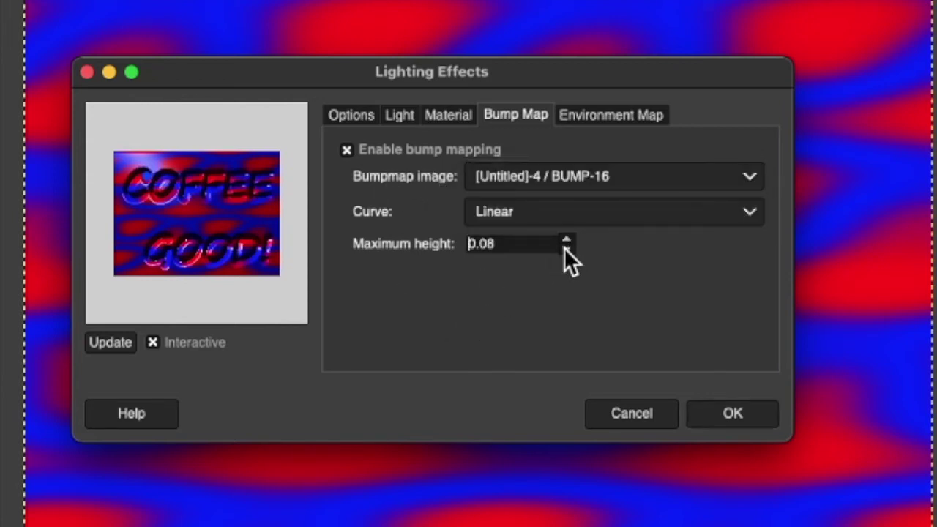
pyautogui.click(565, 251)
pyautogui.click(565, 251)
pyautogui.click(566, 250)
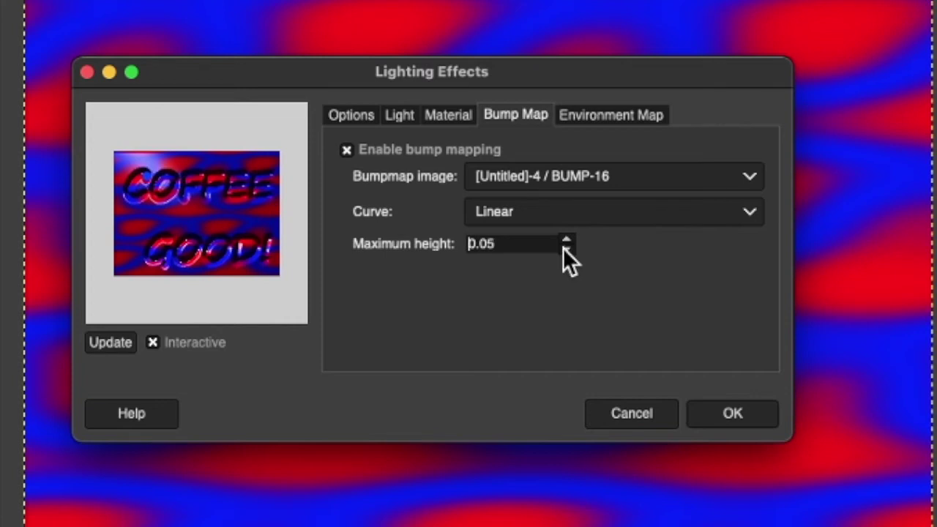
# Keep the Linear bump curve and review the Material, Light and Options tabs.
pyautogui.click(501, 213)
pyautogui.click(500, 211)
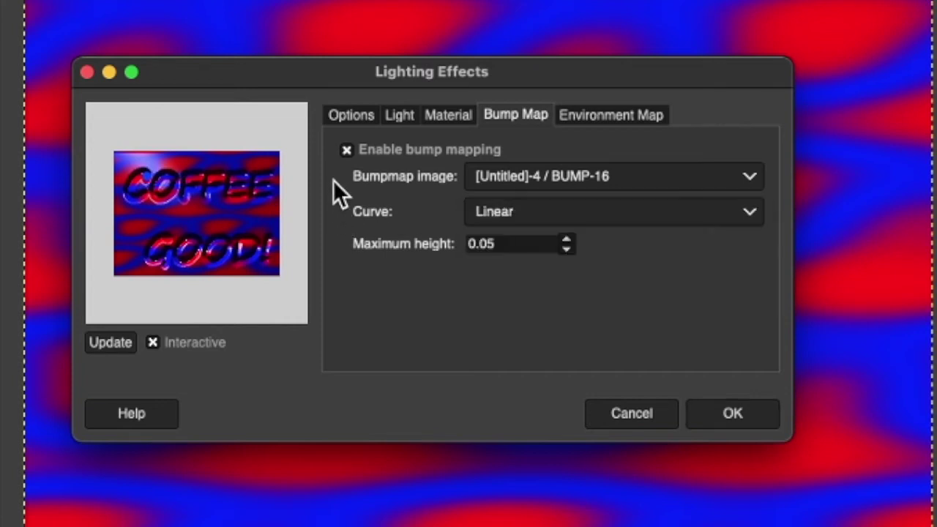
pyautogui.click(448, 112)
pyautogui.click(355, 117)
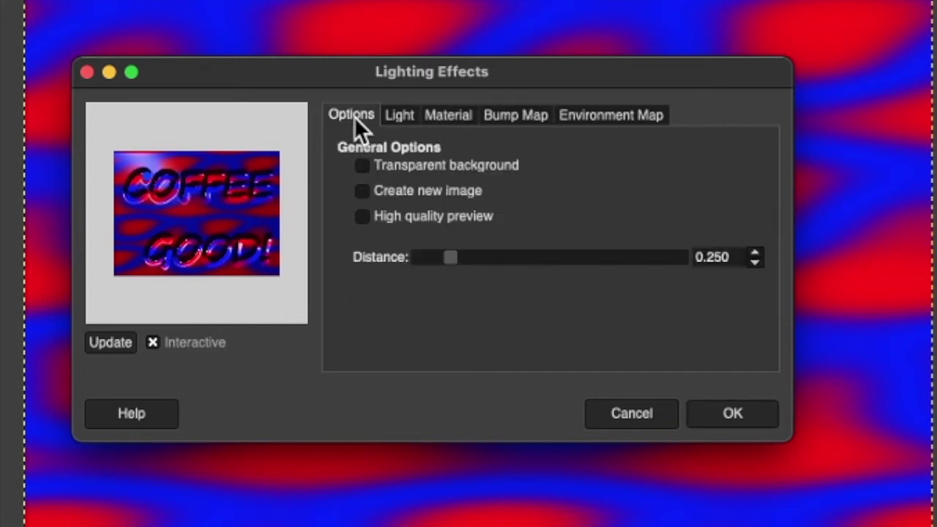
pyautogui.click(394, 114)
pyautogui.click(354, 118)
# Drag the light to the right, to X 2.20, Y -0.85, keeping it a Point light.
pyautogui.moveTo(152, 189); pyautogui.dragTo(259, 191)
pyautogui.click(396, 117)
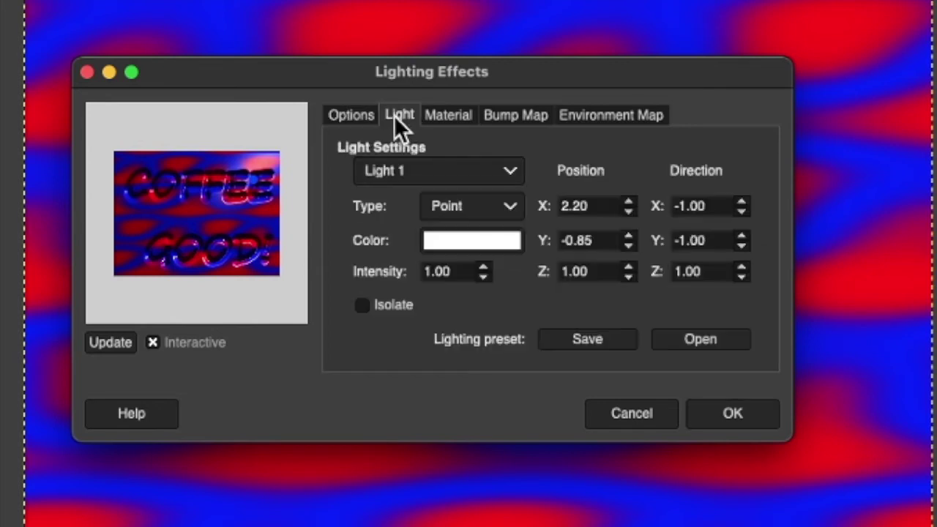
pyautogui.click(511, 218)
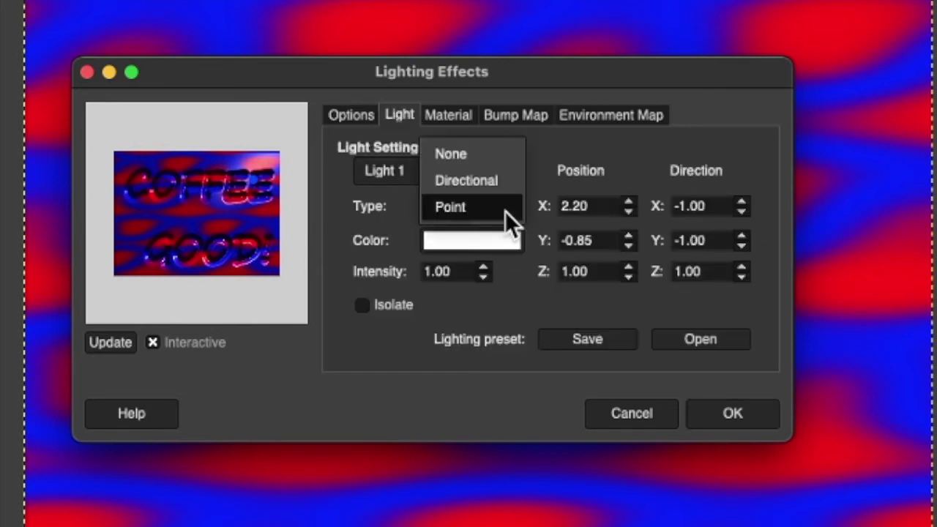
pyautogui.click(510, 216)
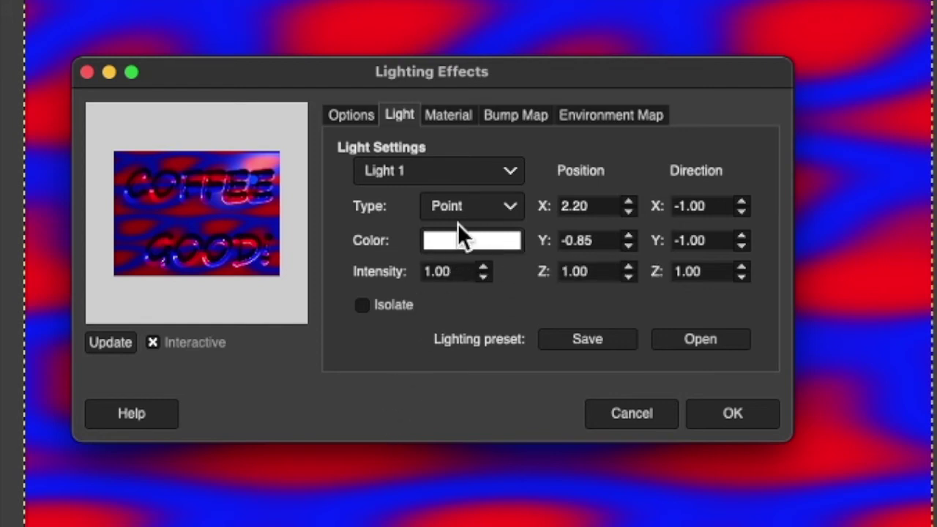
# On the Material tab, set Glowing to 0.10.
pyautogui.click(446, 115)
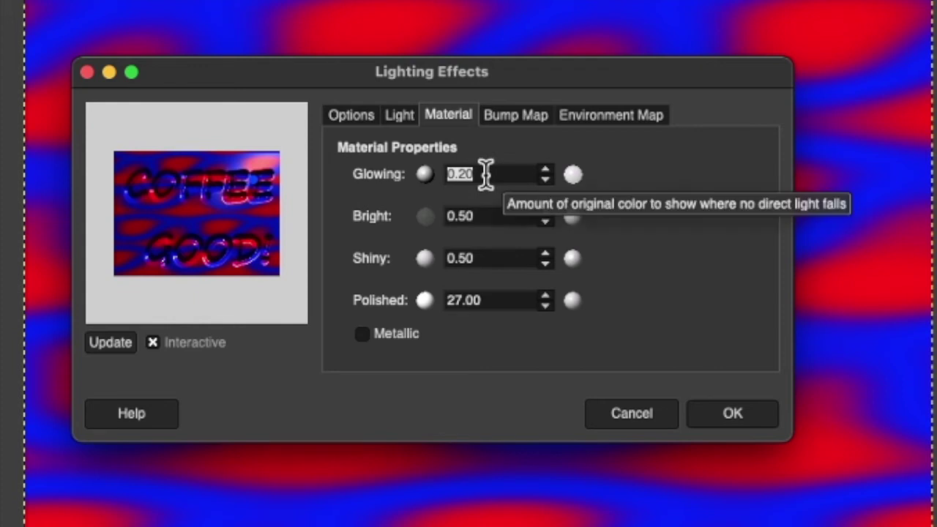
pyautogui.write('0.50')
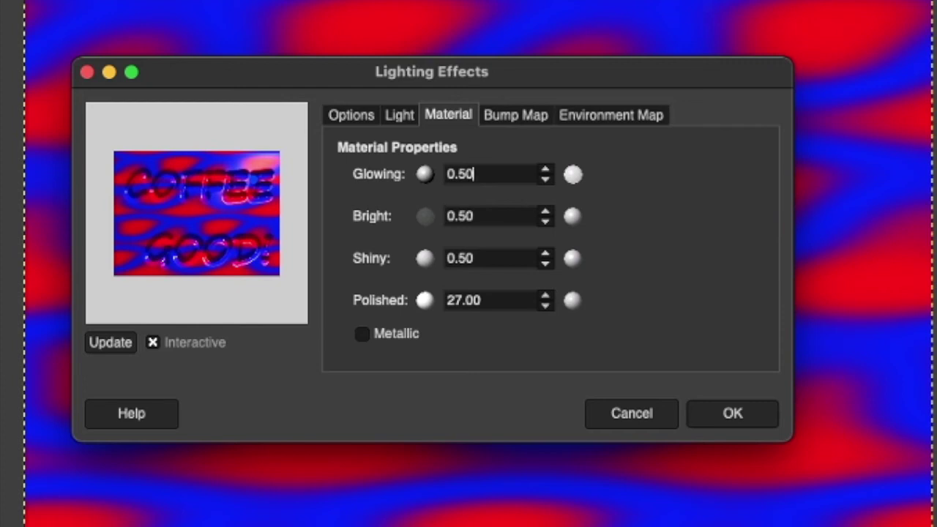
pyautogui.press('BackSpace')
pyautogui.press('BackSpace')
pyautogui.write('1')
pyautogui.press('Tab')
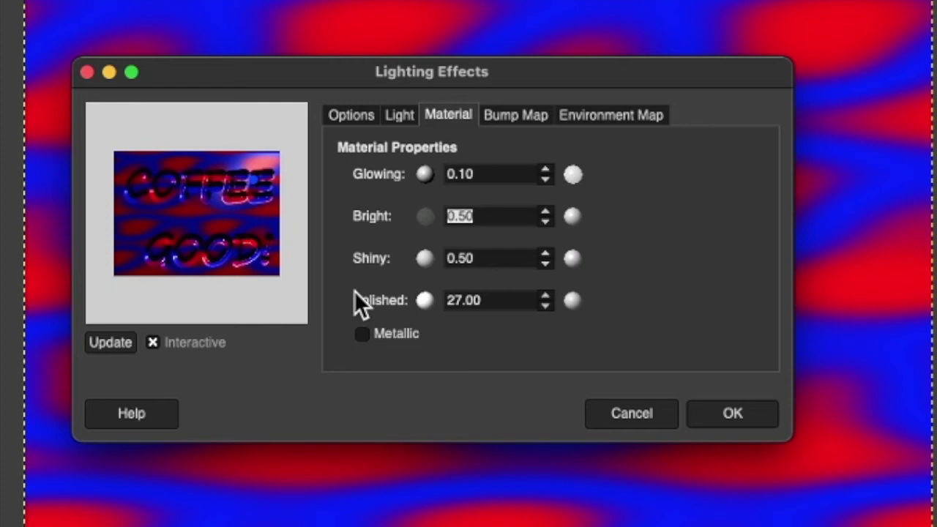
# Try Bright values of 1.00, 0.10 and 0.20, settling on 0.50.
pyautogui.write('1')
pyautogui.press('Tab')
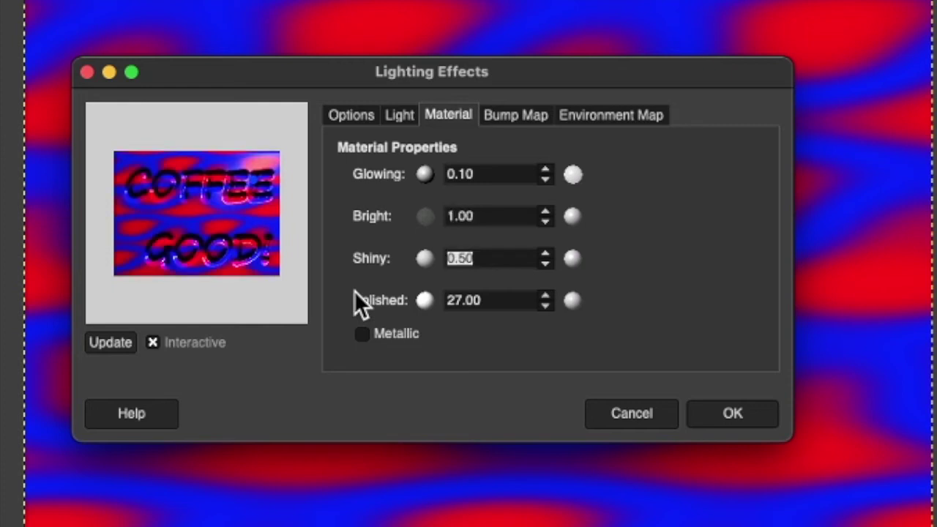
pyautogui.hotkey('shift', 'Tab')
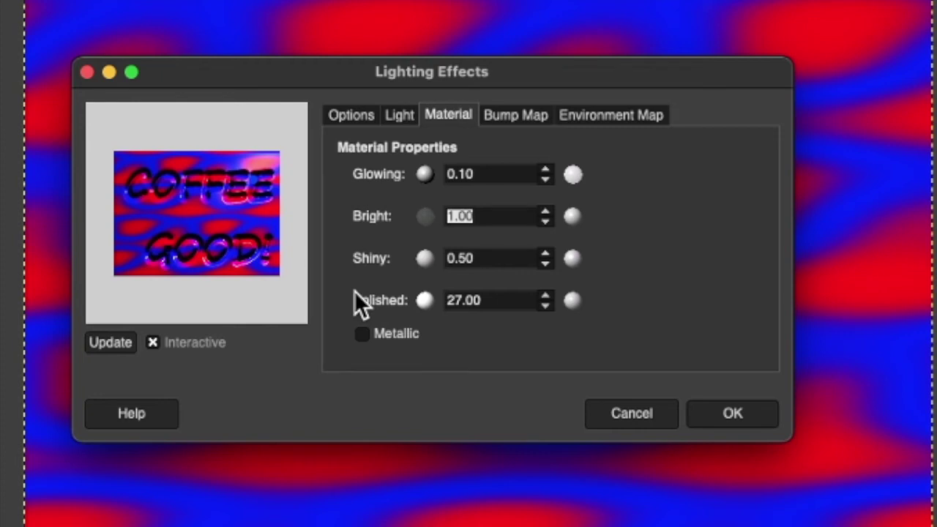
pyautogui.write('.1')
pyautogui.press('Tab')
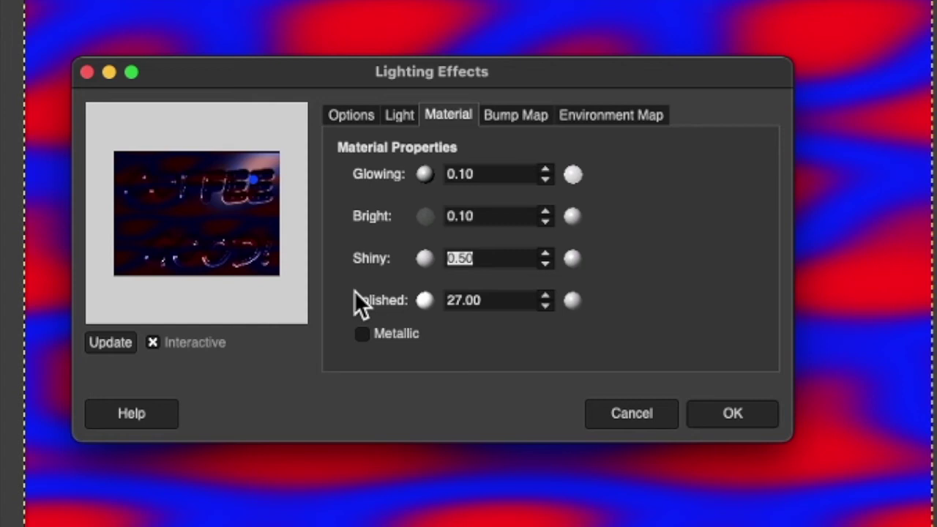
pyautogui.hotkey('shift', 'Tab')
pyautogui.write('.2')
pyautogui.press('Tab')
pyautogui.hotkey('shift', 'Tab')
pyautogui.write('.5')
pyautogui.press('Tab')
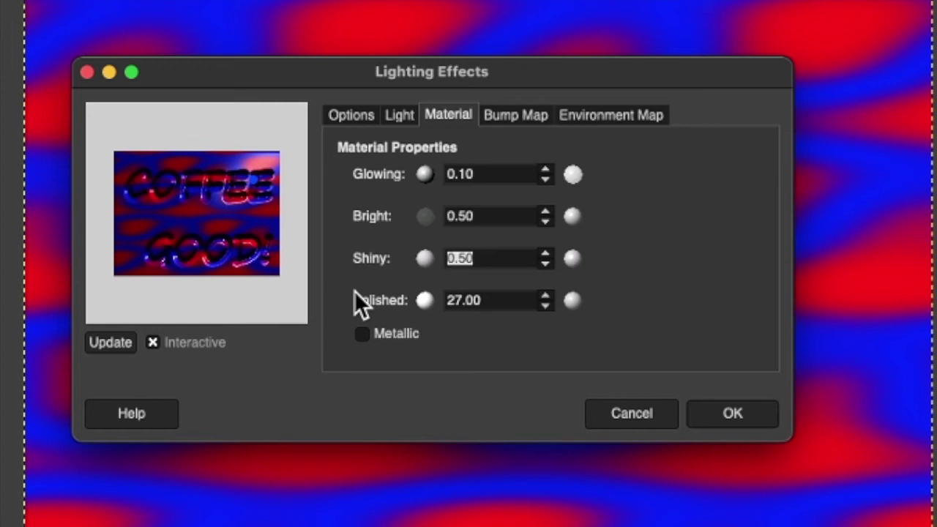
# Set Shiny to 0.90 after trying 0.10, then start retyping it as 0.5.
pyautogui.write('.1')
pyautogui.press('Tab')
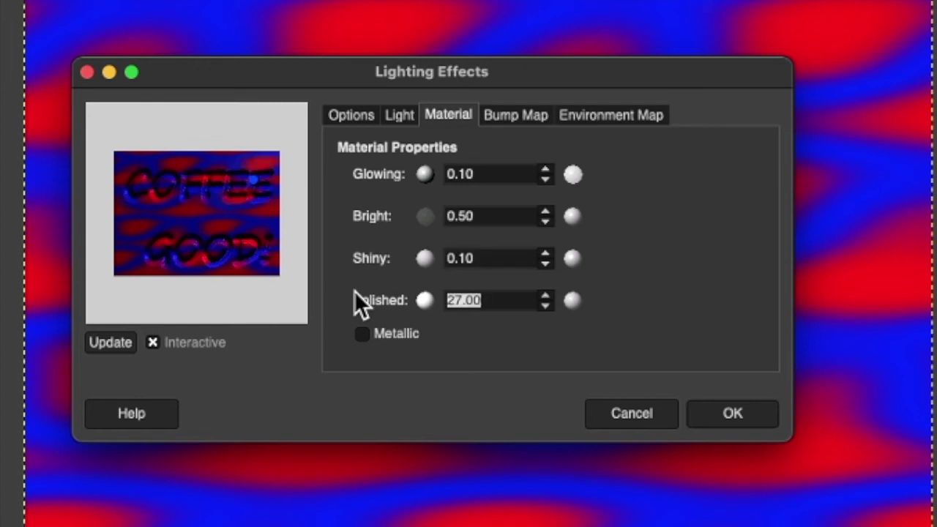
pyautogui.hotkey('shift', 'Tab')
pyautogui.press('BackSpace')
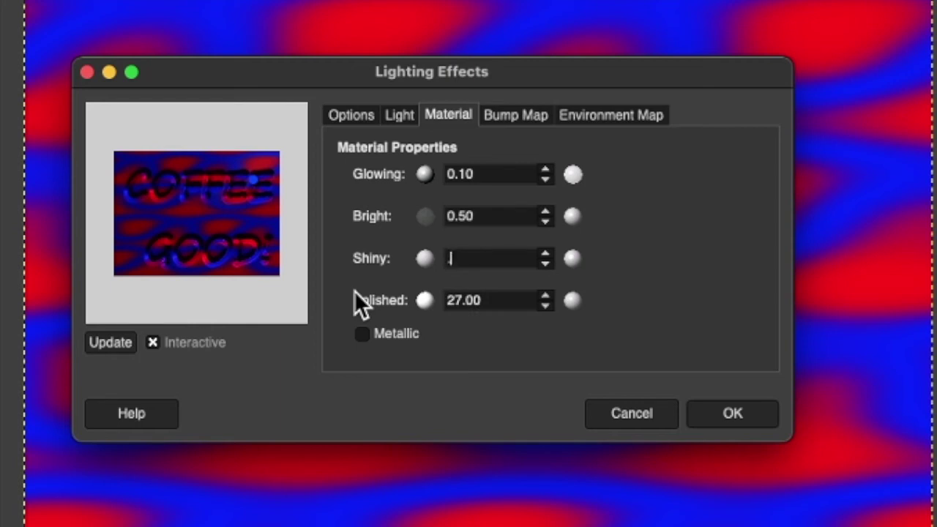
pyautogui.write('.9')
pyautogui.press('Tab')
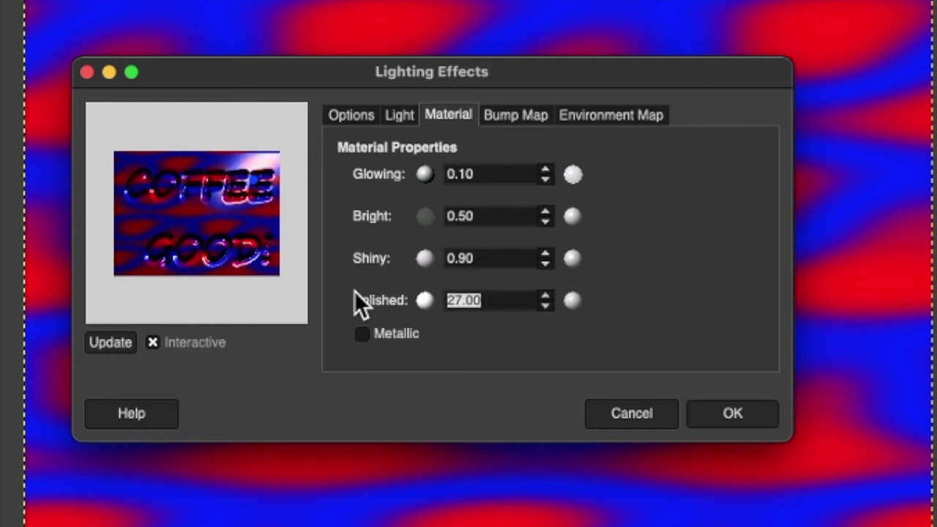
pyautogui.hotkey('shift', 'Tab')
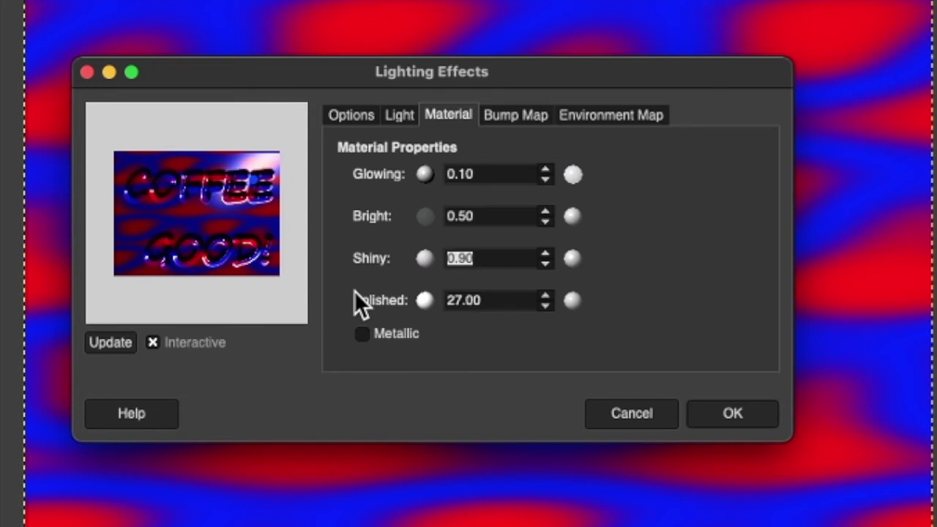
pyautogui.write('.5')
pyautogui.press('Tab')
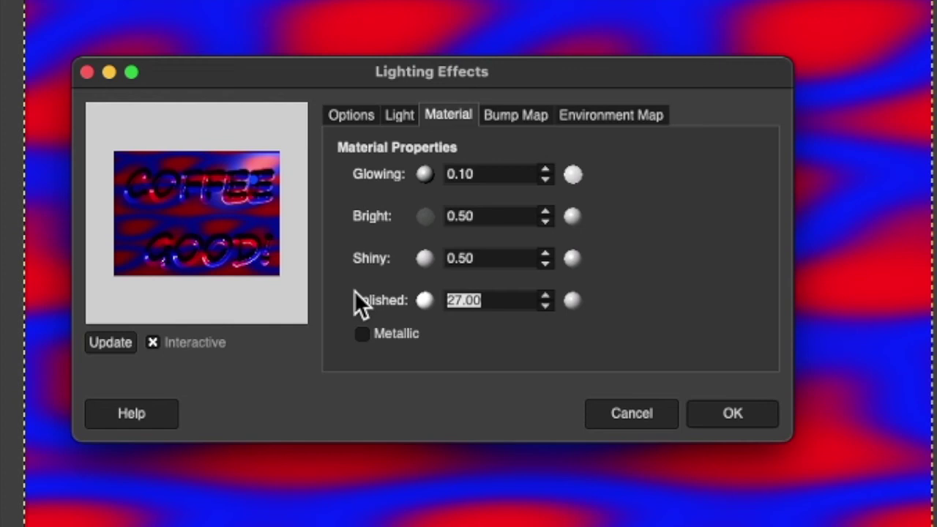
pyautogui.write('4')
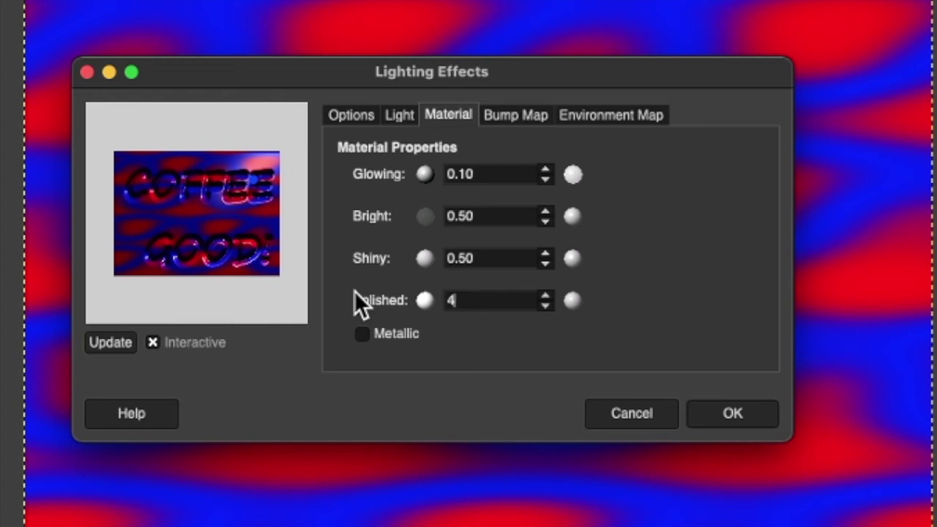
pyautogui.press('Tab')
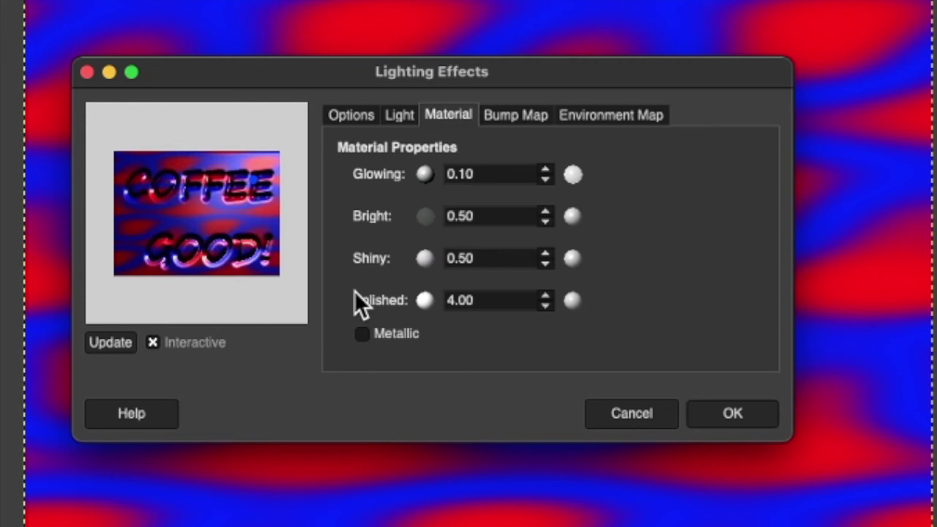
pyautogui.hotkey('shift', 'Tab')
pyautogui.write('90')
pyautogui.press('Tab')
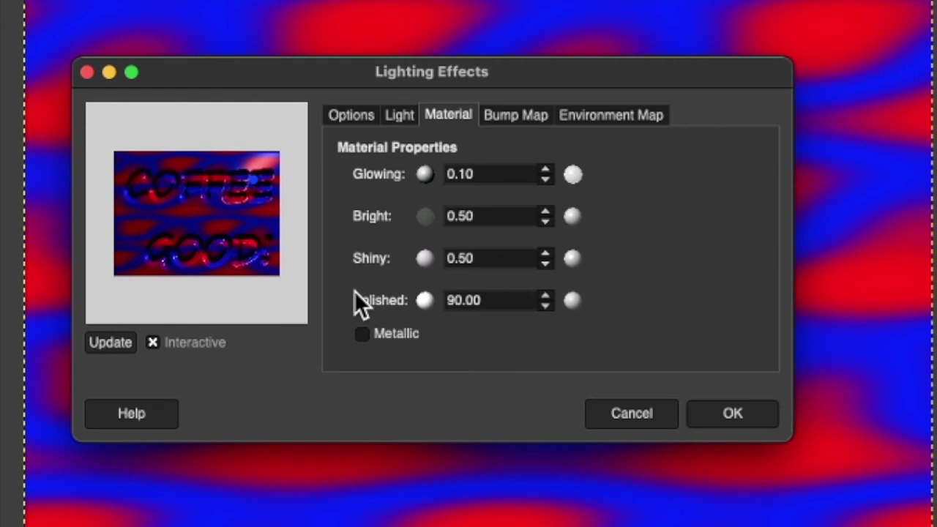
pyautogui.hotkey('shift', 'Tab')
pyautogui.write('50')
pyautogui.press('Tab')
pyautogui.hotkey('shift', 'Tab')
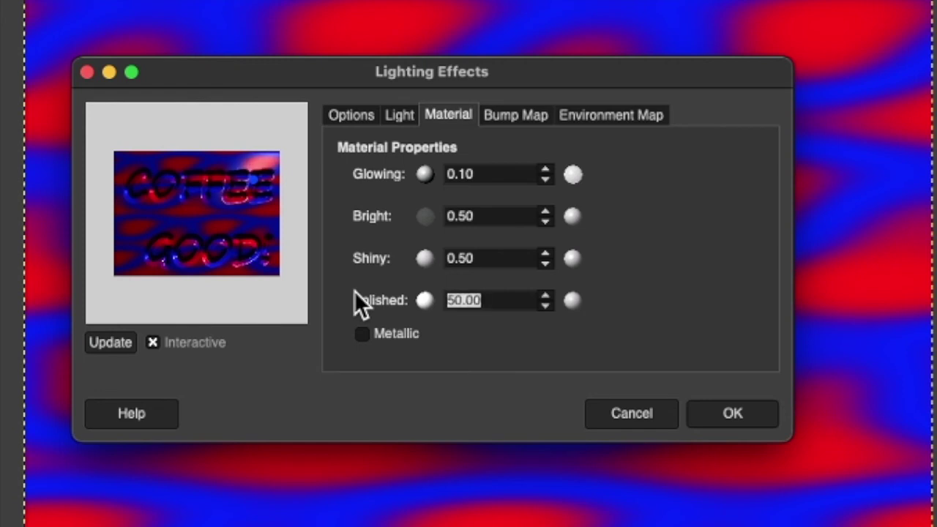
pyautogui.write('27')
pyautogui.press('Tab')
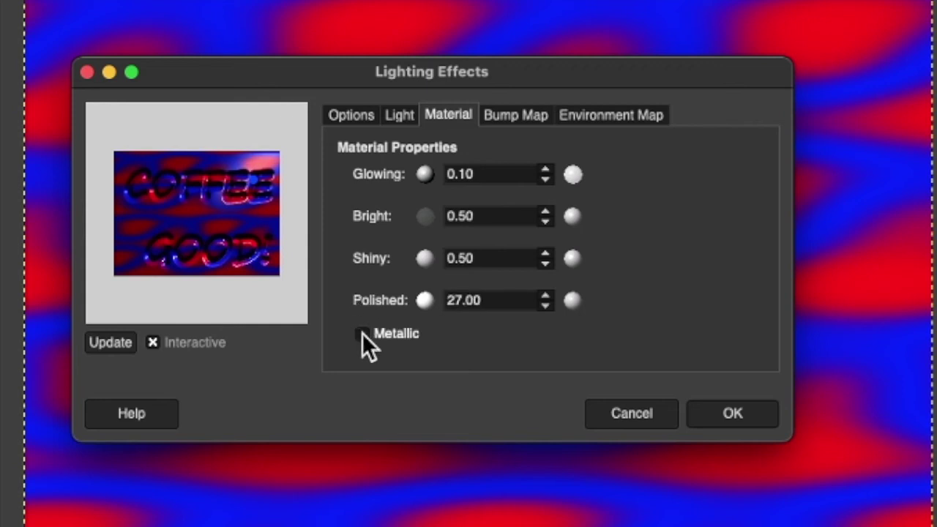
# Make the material Metallic and set Shiny to 0.90.
pyautogui.click(362, 334)
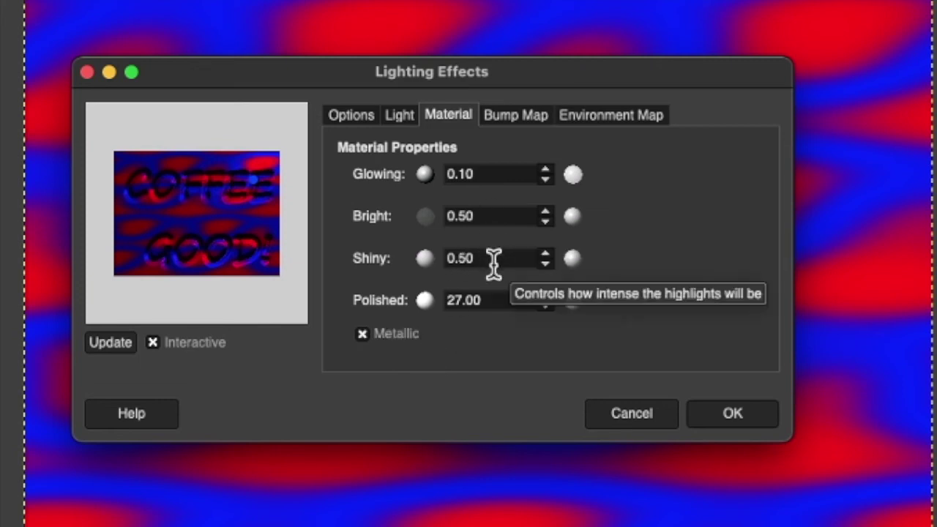
pyautogui.moveTo(494, 261); pyautogui.dragTo(397, 254)
pyautogui.write('.9')
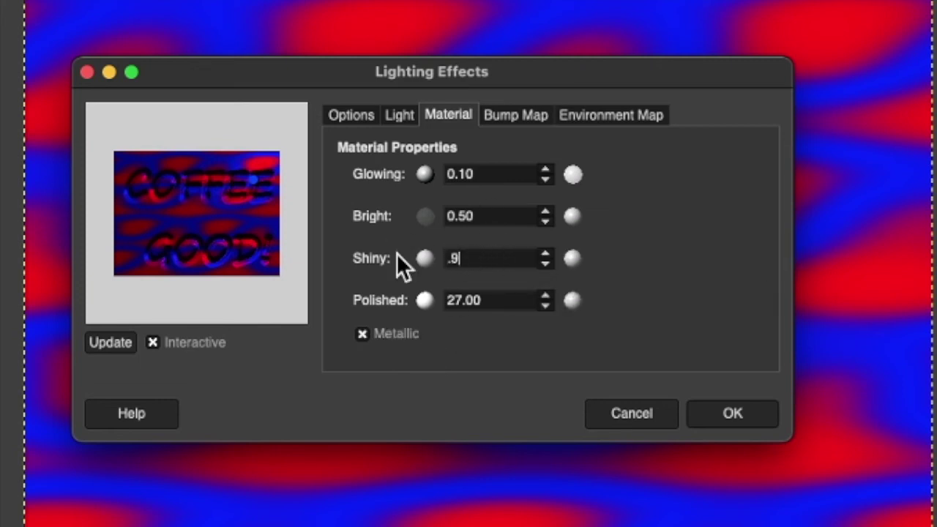
pyautogui.press('Tab')
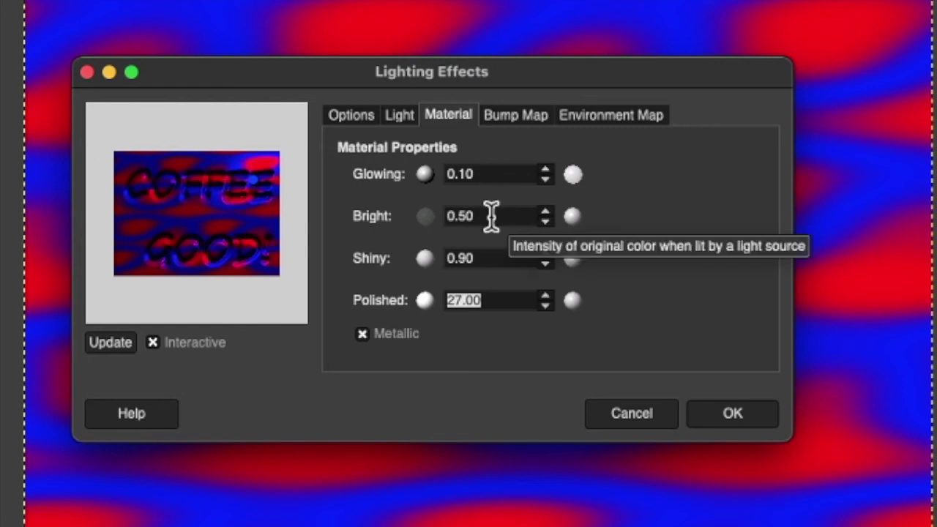
# Turn Metallic back off, keeping Shiny at 0.90.
pyautogui.click(361, 333)
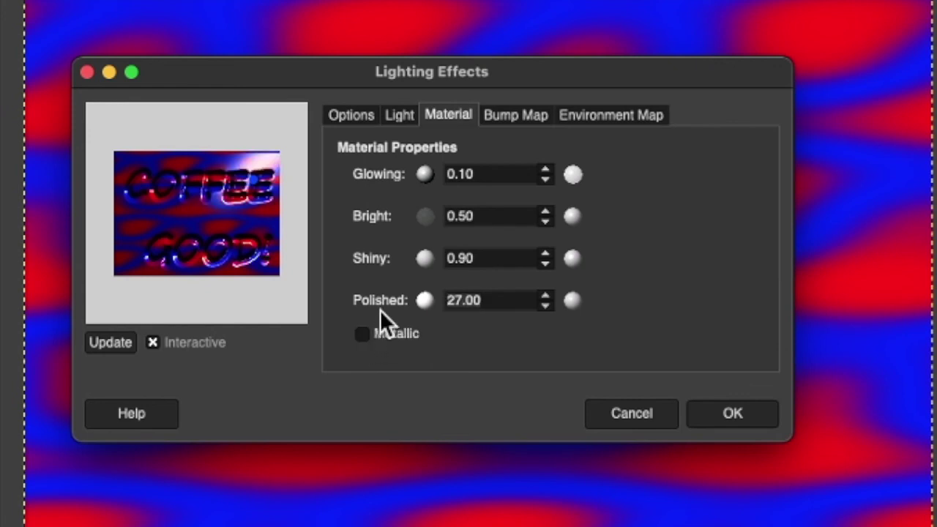
pyautogui.click(489, 257)
pyautogui.doubleClick(491, 257)
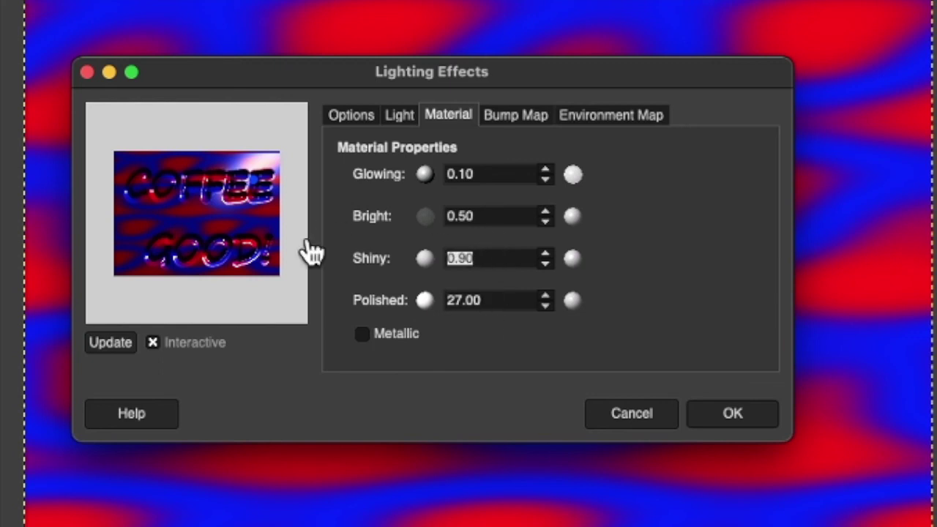
pyautogui.click(400, 115)
# Make Light 2 a Point light placed at the image's lower left.
pyautogui.click(424, 174)
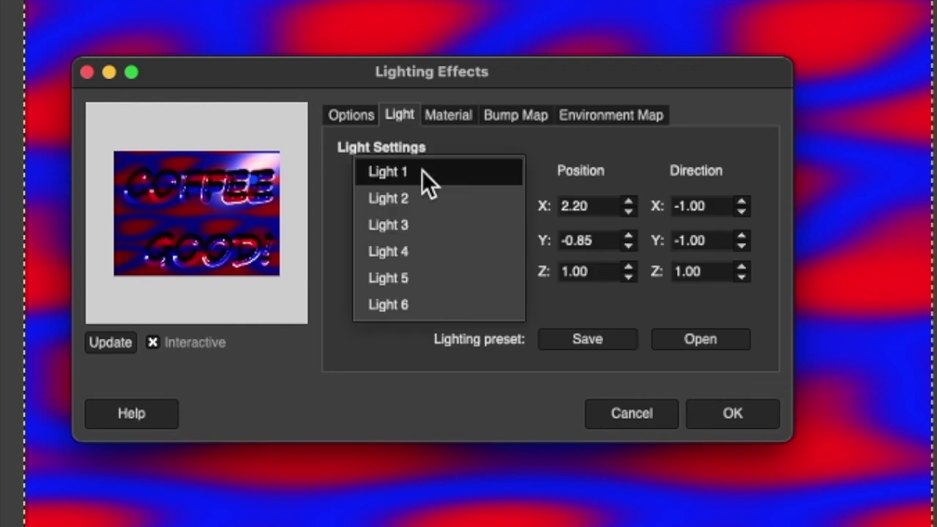
pyautogui.click(412, 199)
pyautogui.click(507, 208)
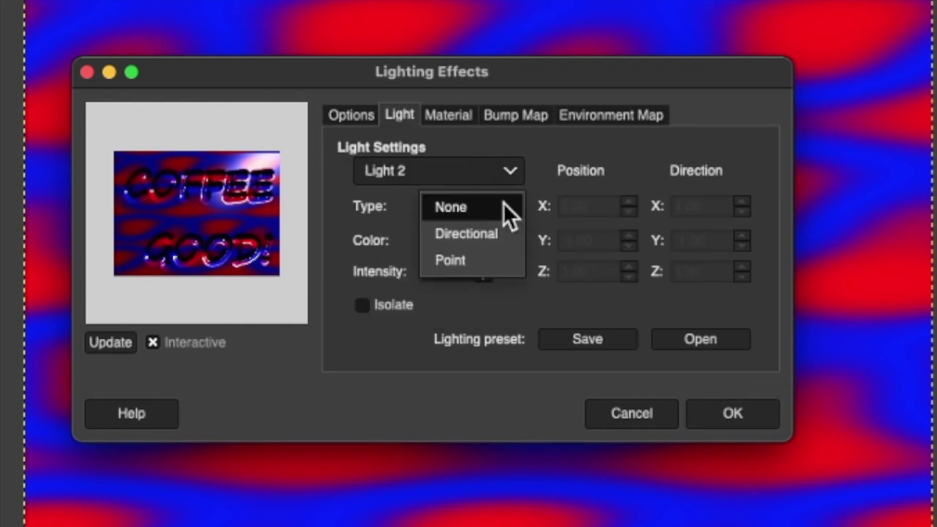
pyautogui.click(469, 262)
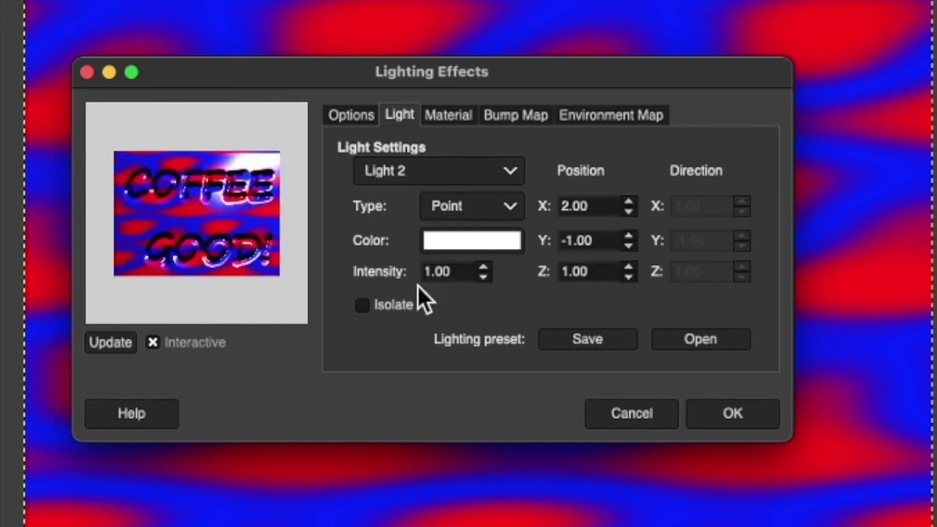
pyautogui.moveTo(153, 251)
pyautogui.mouseDown()
pyautogui.moveTo(142, 261)
pyautogui.moveTo(138, 247)
pyautogui.mouseUp()
# Lower material Bright to 0.30 after trying 0.10 and 0.20, then reposition a light.
pyautogui.click(439, 119)
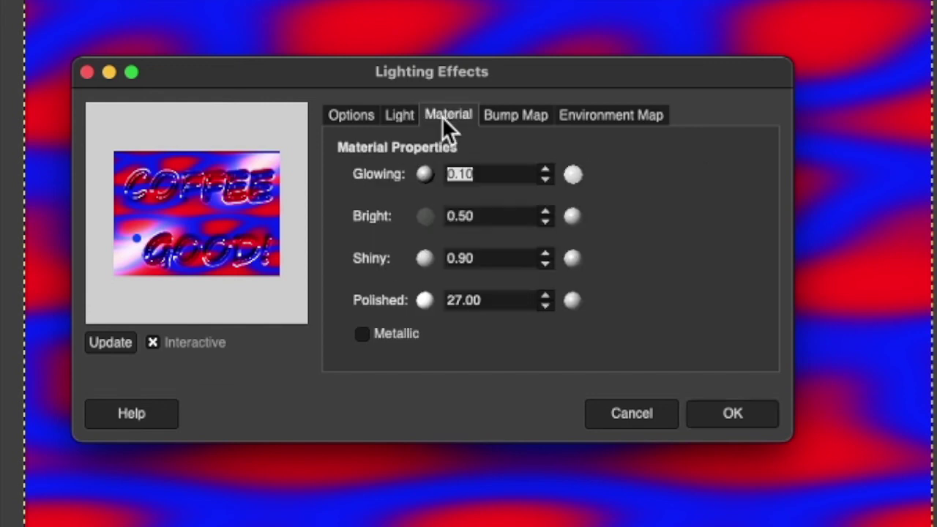
pyautogui.click(503, 215)
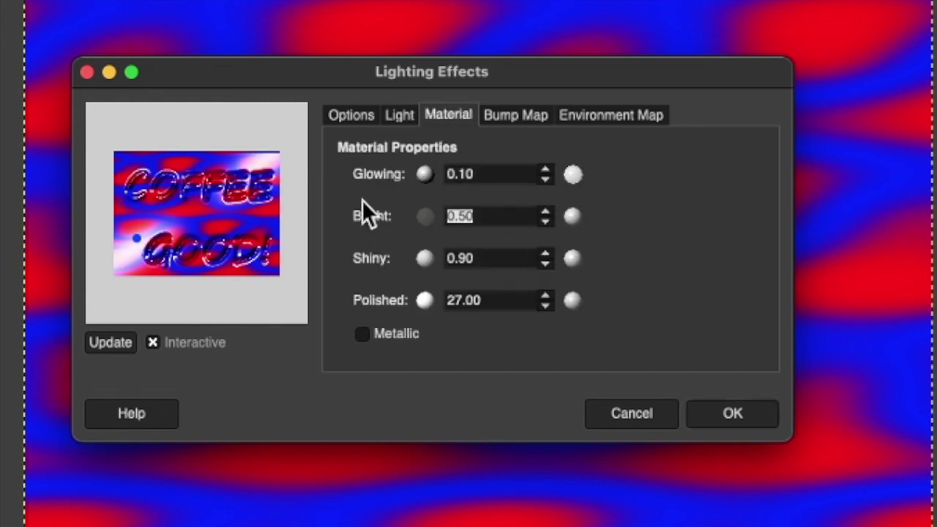
pyautogui.press('BackSpace')
pyautogui.write('0.1')
pyautogui.press('Tab')
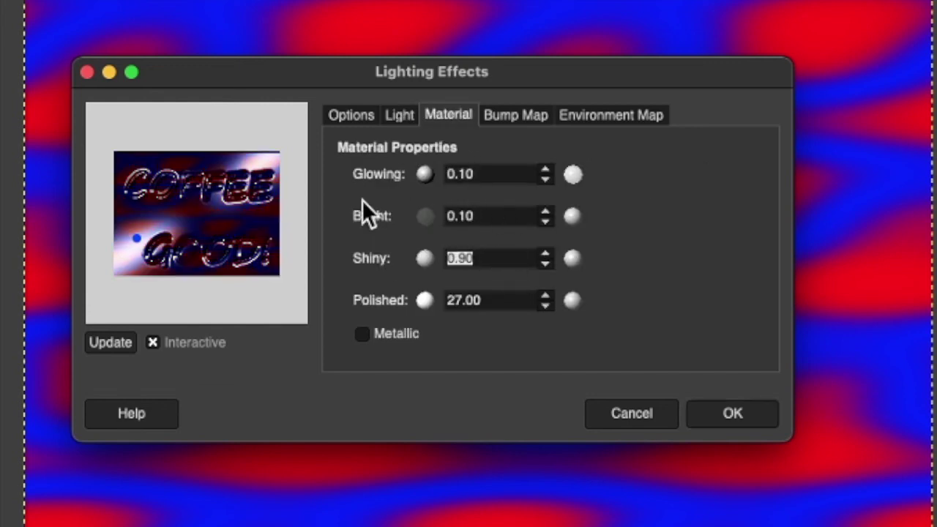
pyautogui.click(498, 214)
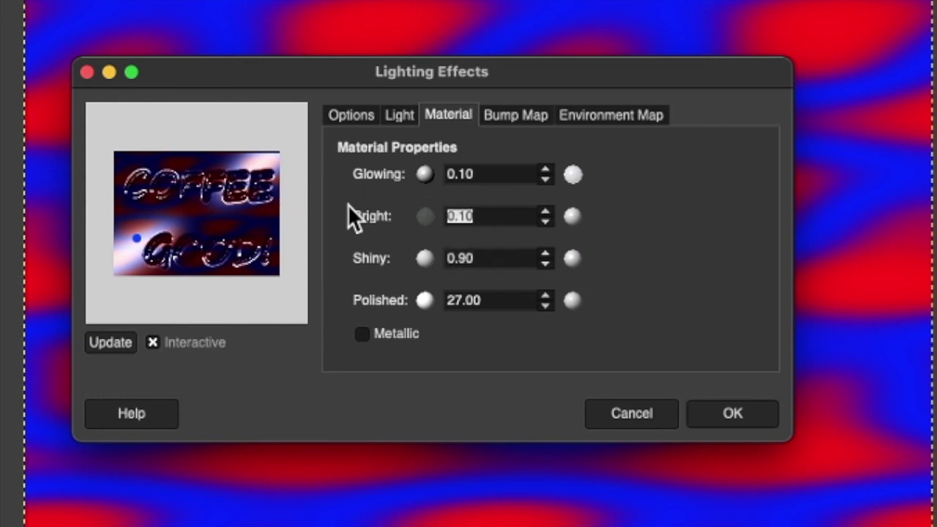
pyautogui.press('BackSpace')
pyautogui.write('0.2')
pyautogui.press('Tab')
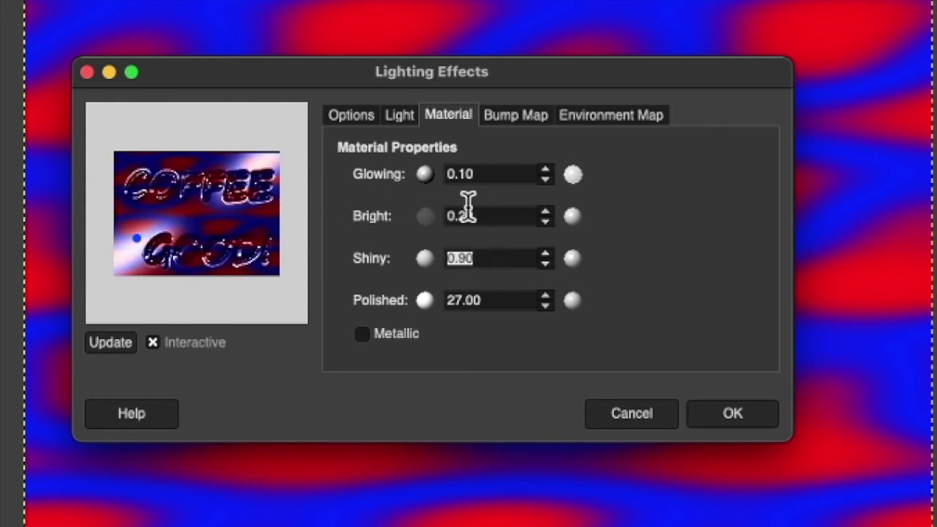
pyautogui.hotkey('shift', 'Tab')
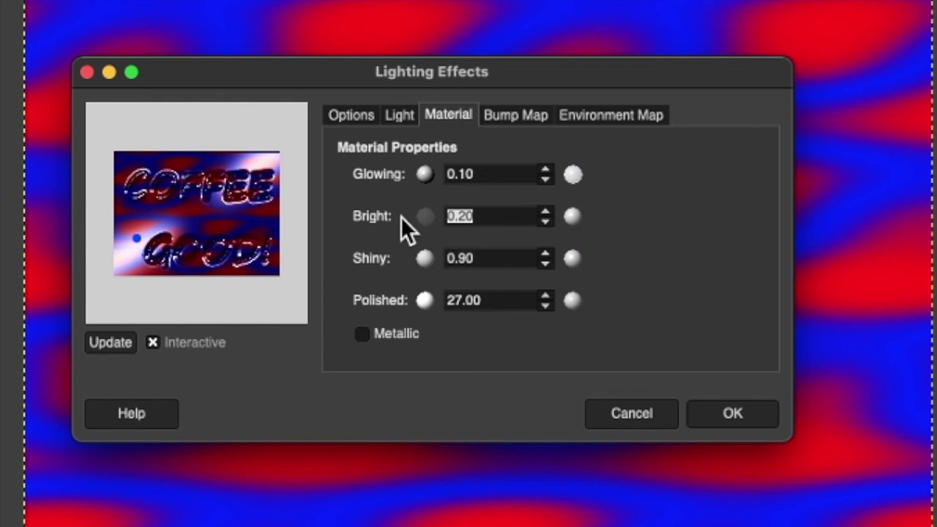
pyautogui.write('0.3')
pyautogui.press('Tab')
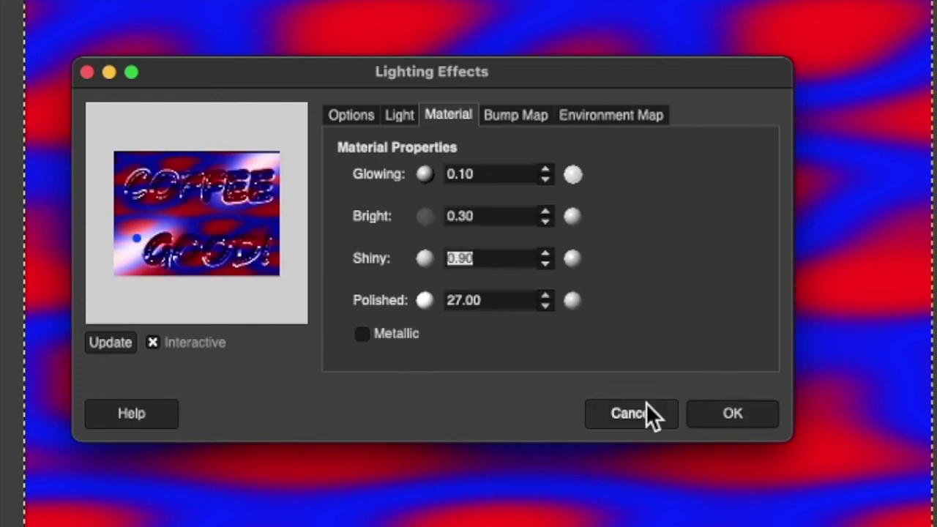
pyautogui.moveTo(136, 238); pyautogui.dragTo(287, 157)
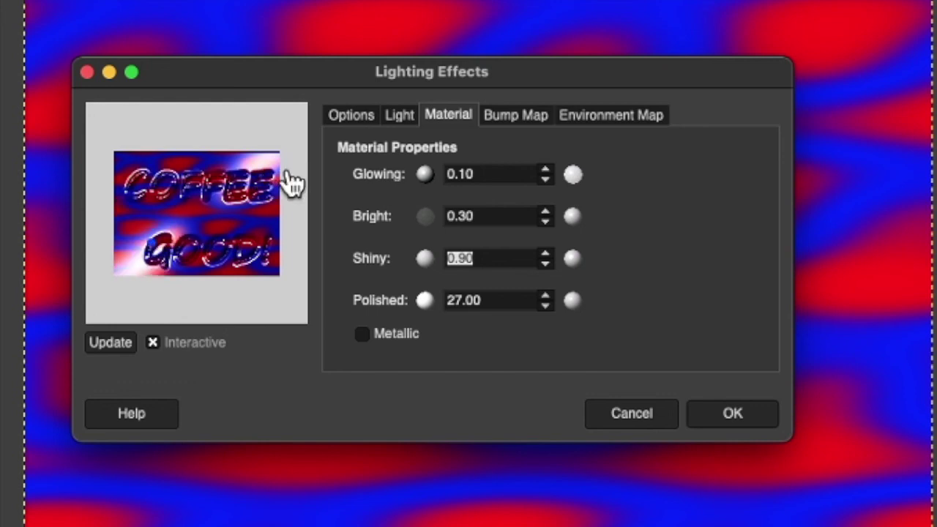
# Nudge Light 1 to X 2.33, Y -0.54, Z 1.00 and apply Lighting Effects.
pyautogui.click(397, 116)
pyautogui.click(413, 171)
pyautogui.click(412, 171)
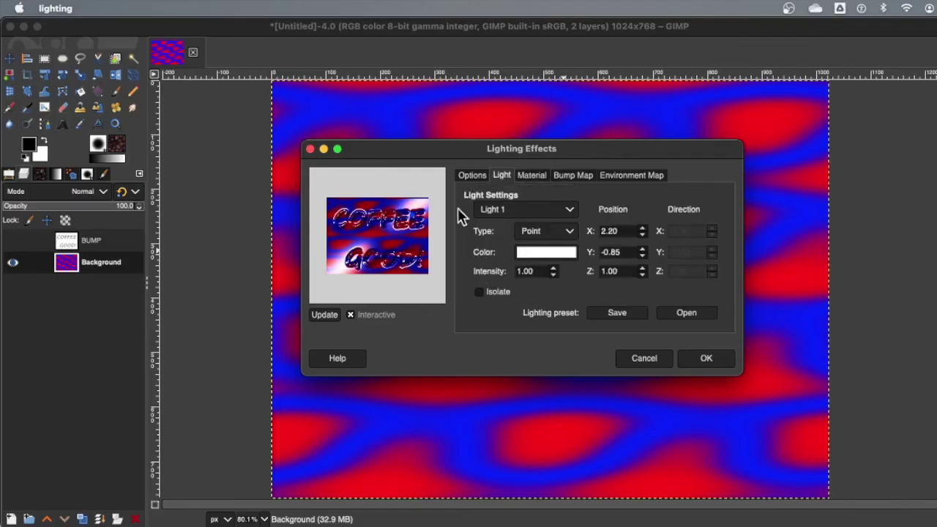
pyautogui.moveTo(416, 224); pyautogui.dragTo(415, 227)
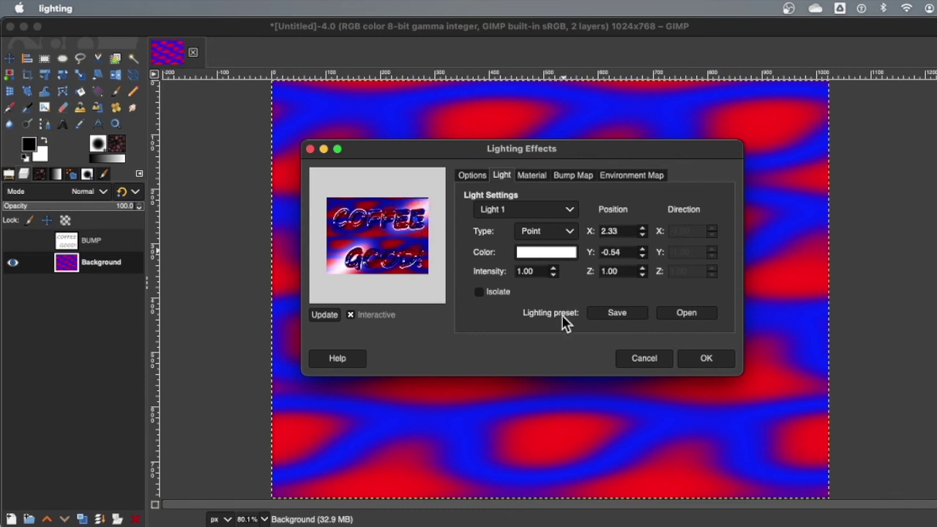
pyautogui.click(721, 368)
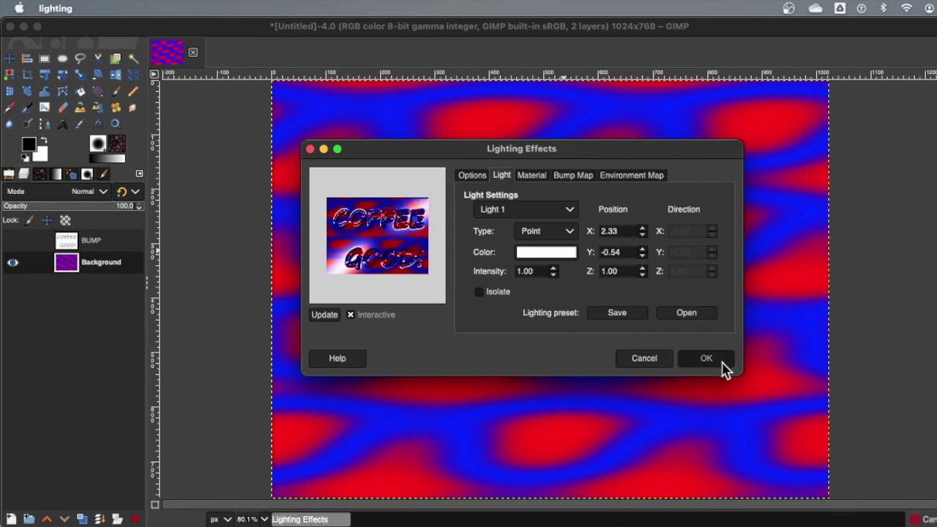